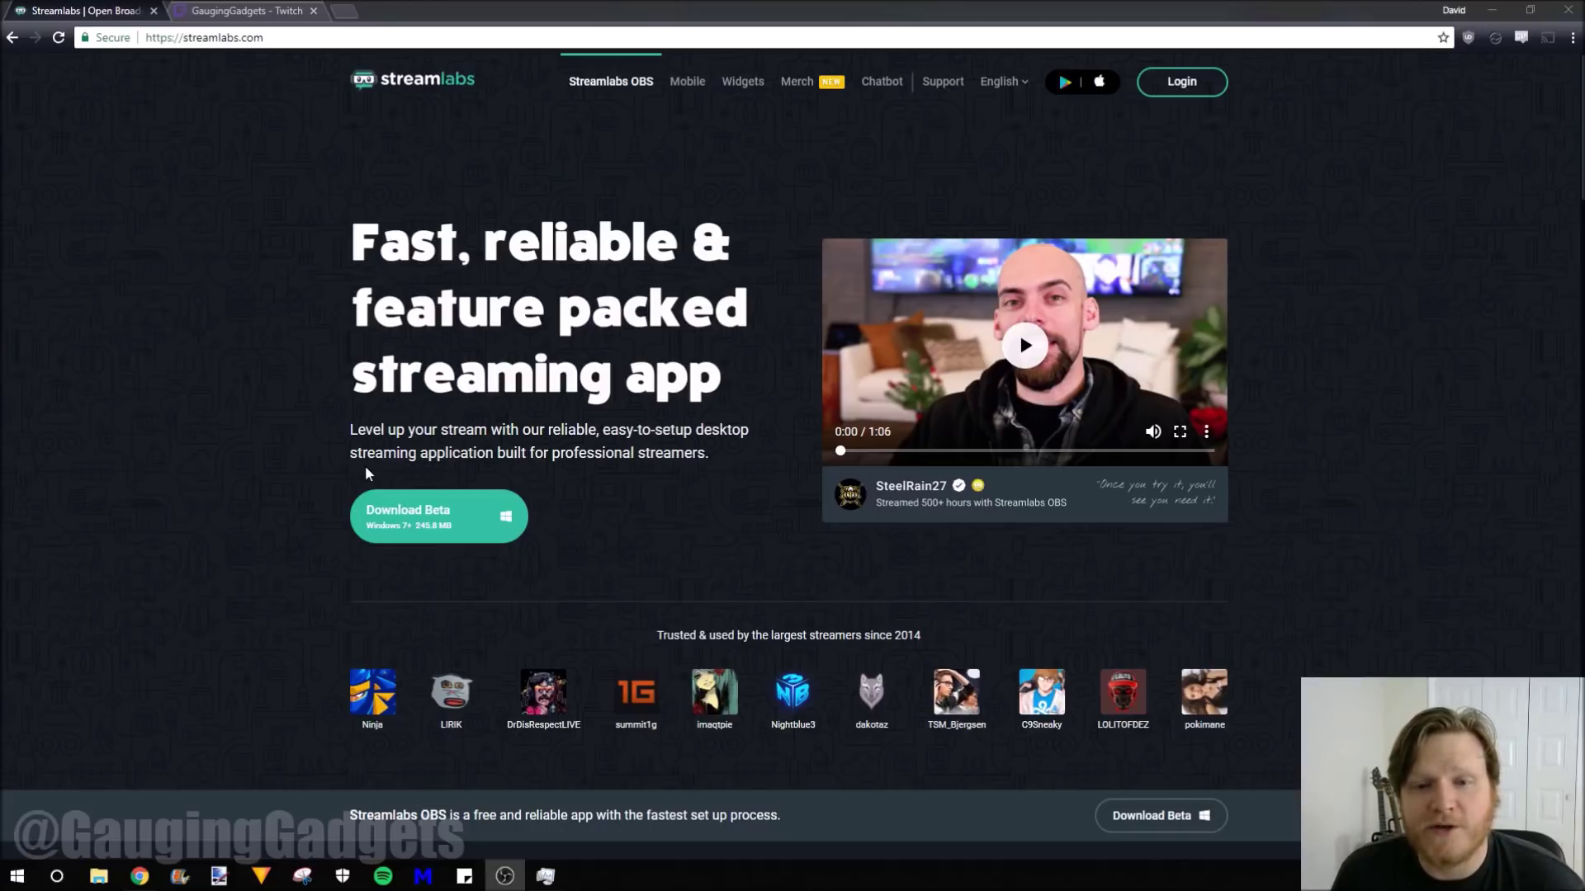
# Step: Download the Streamlabs OBS beta, install it in the default folder, and launch it
pyautogui.click(438, 528)
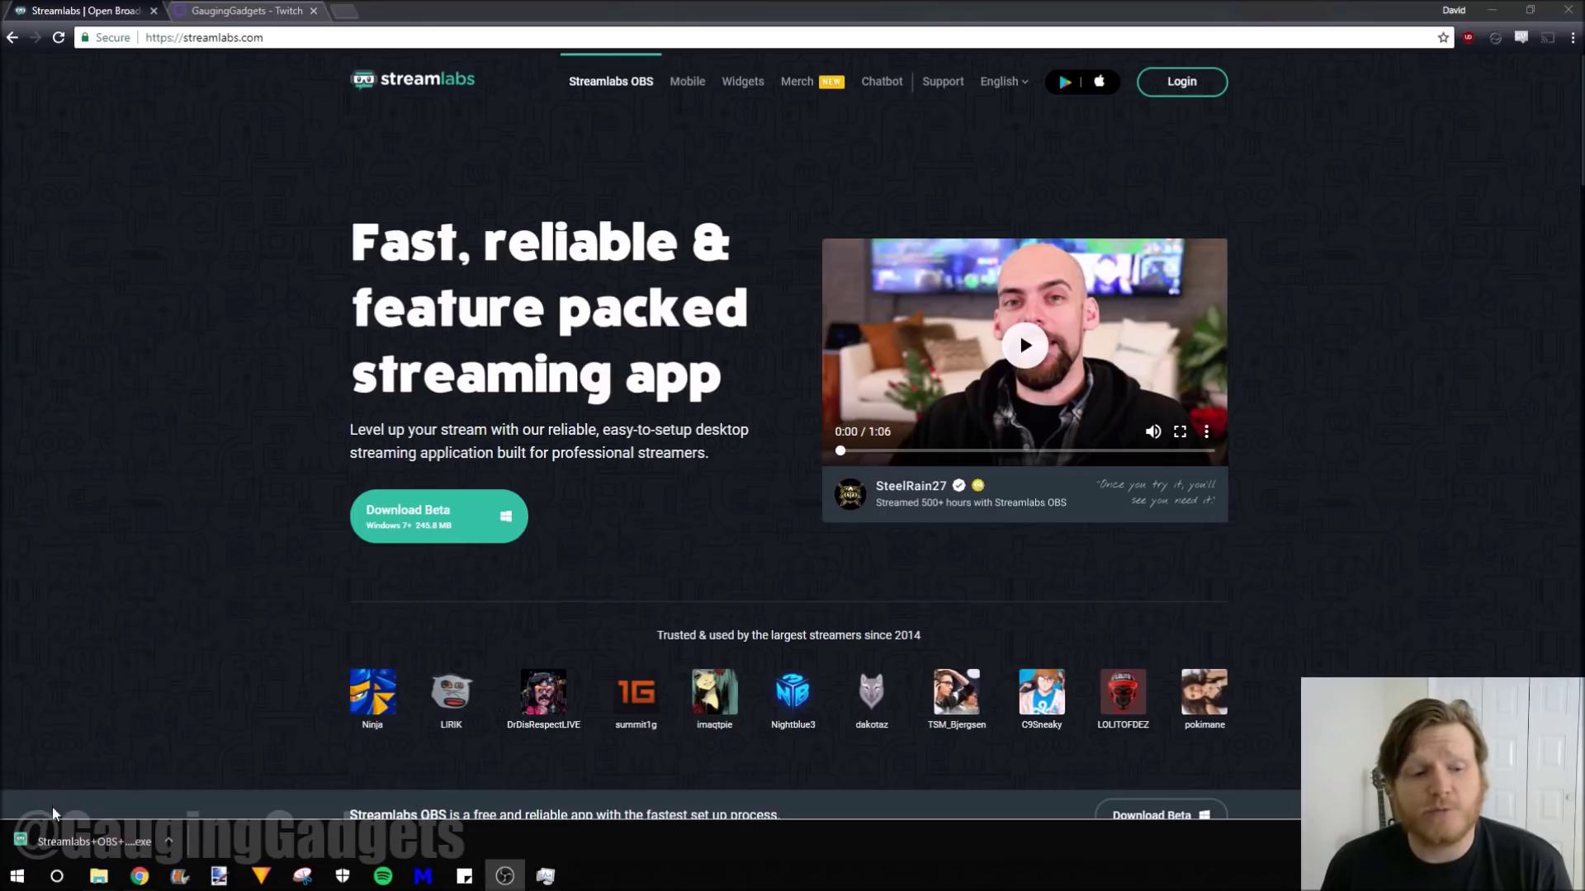
pyautogui.click(111, 840)
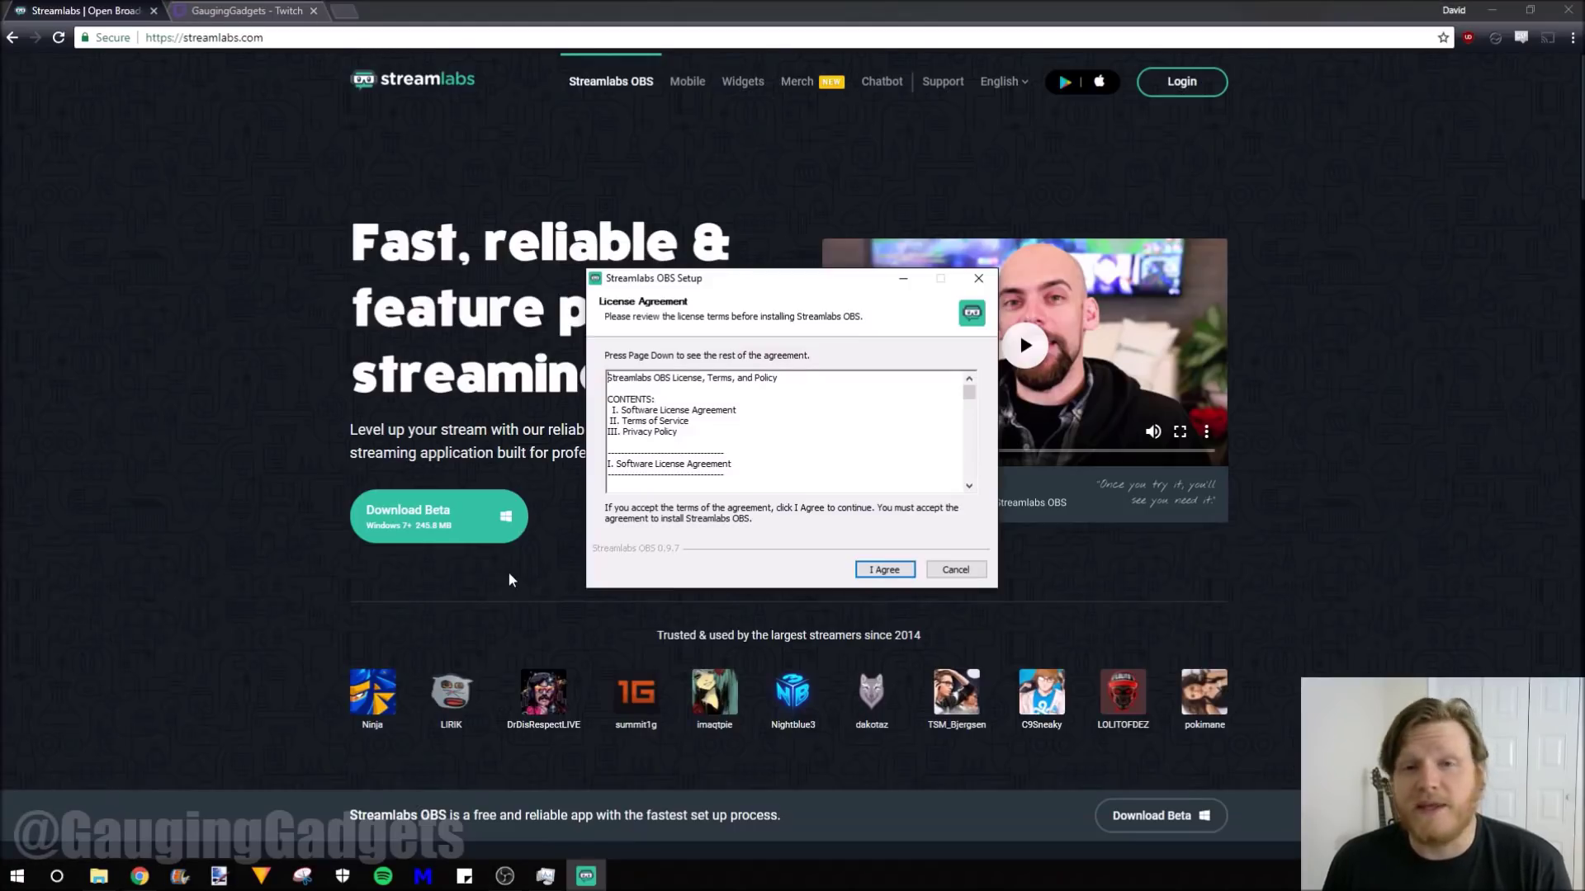
pyautogui.click(886, 570)
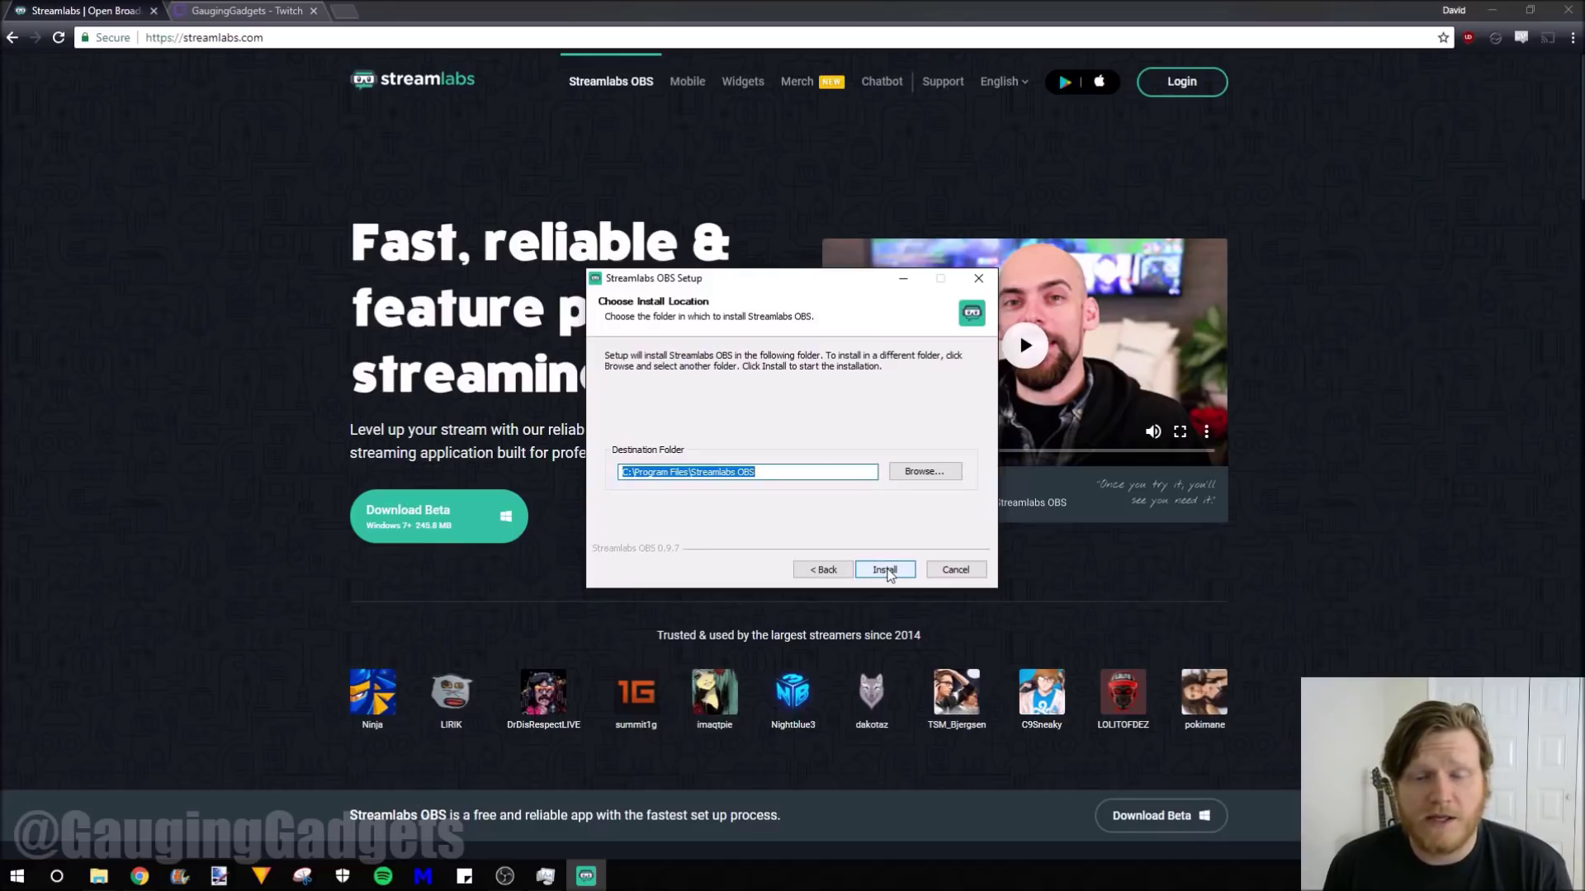
pyautogui.click(886, 569)
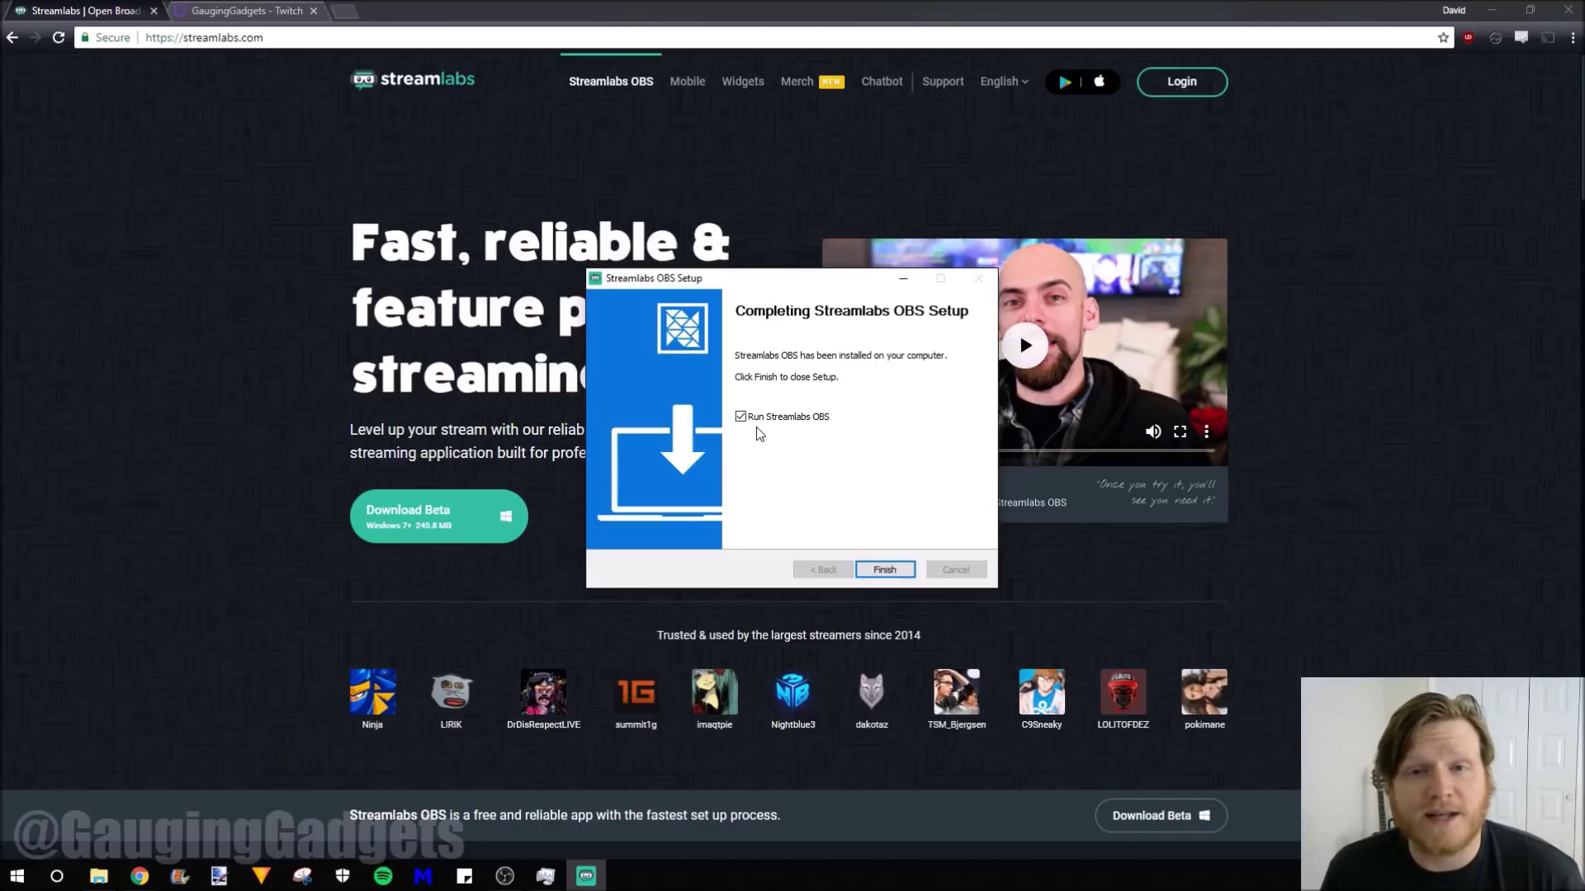
pyautogui.click(885, 570)
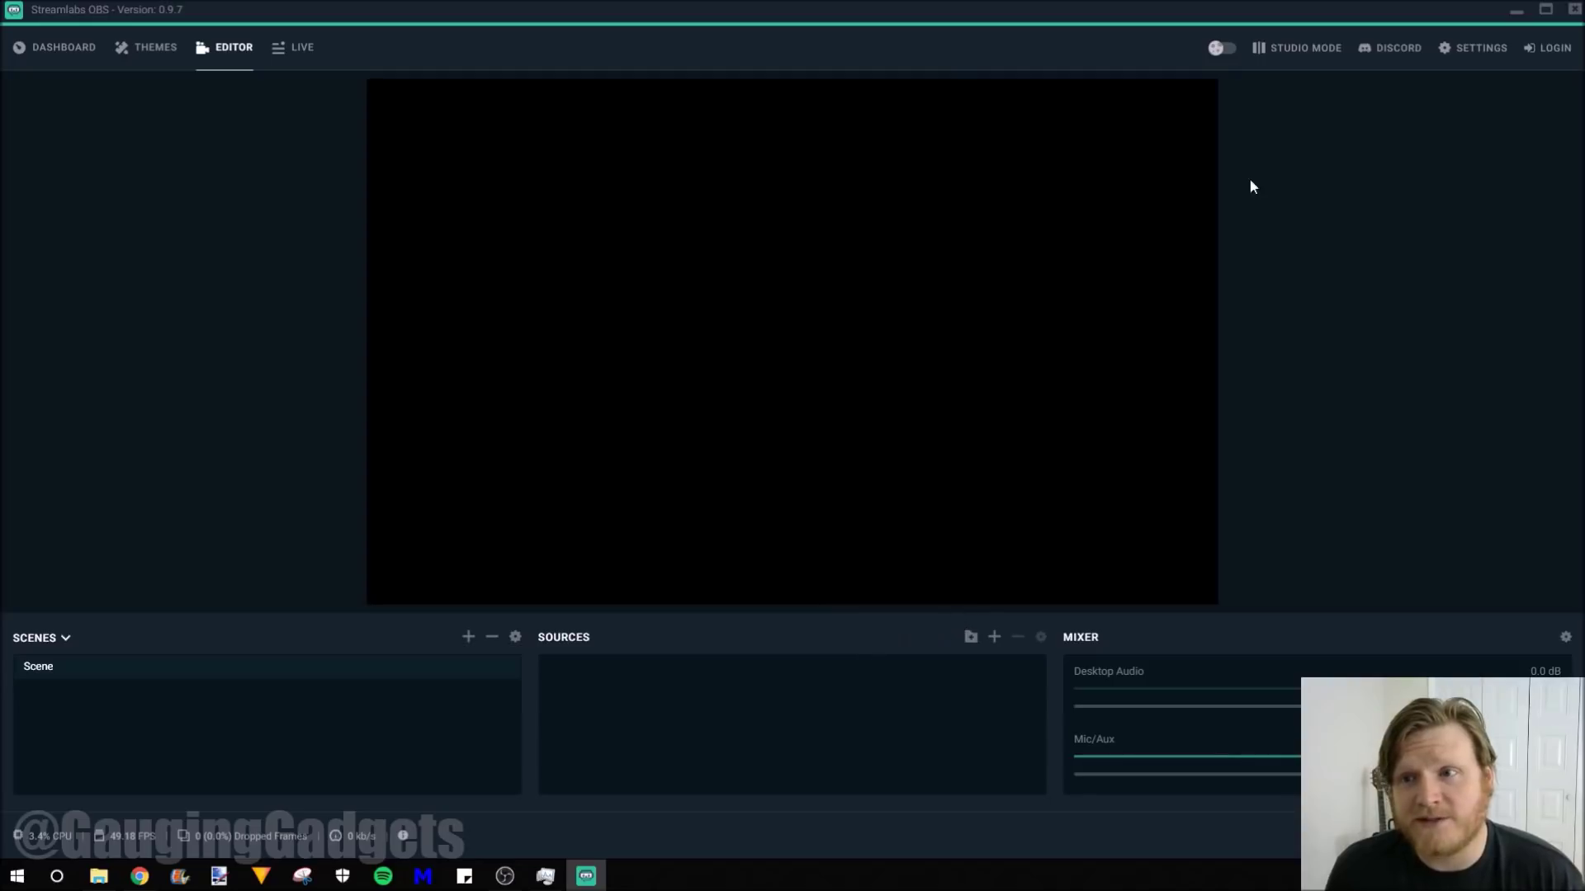
pyautogui.click(1550, 47)
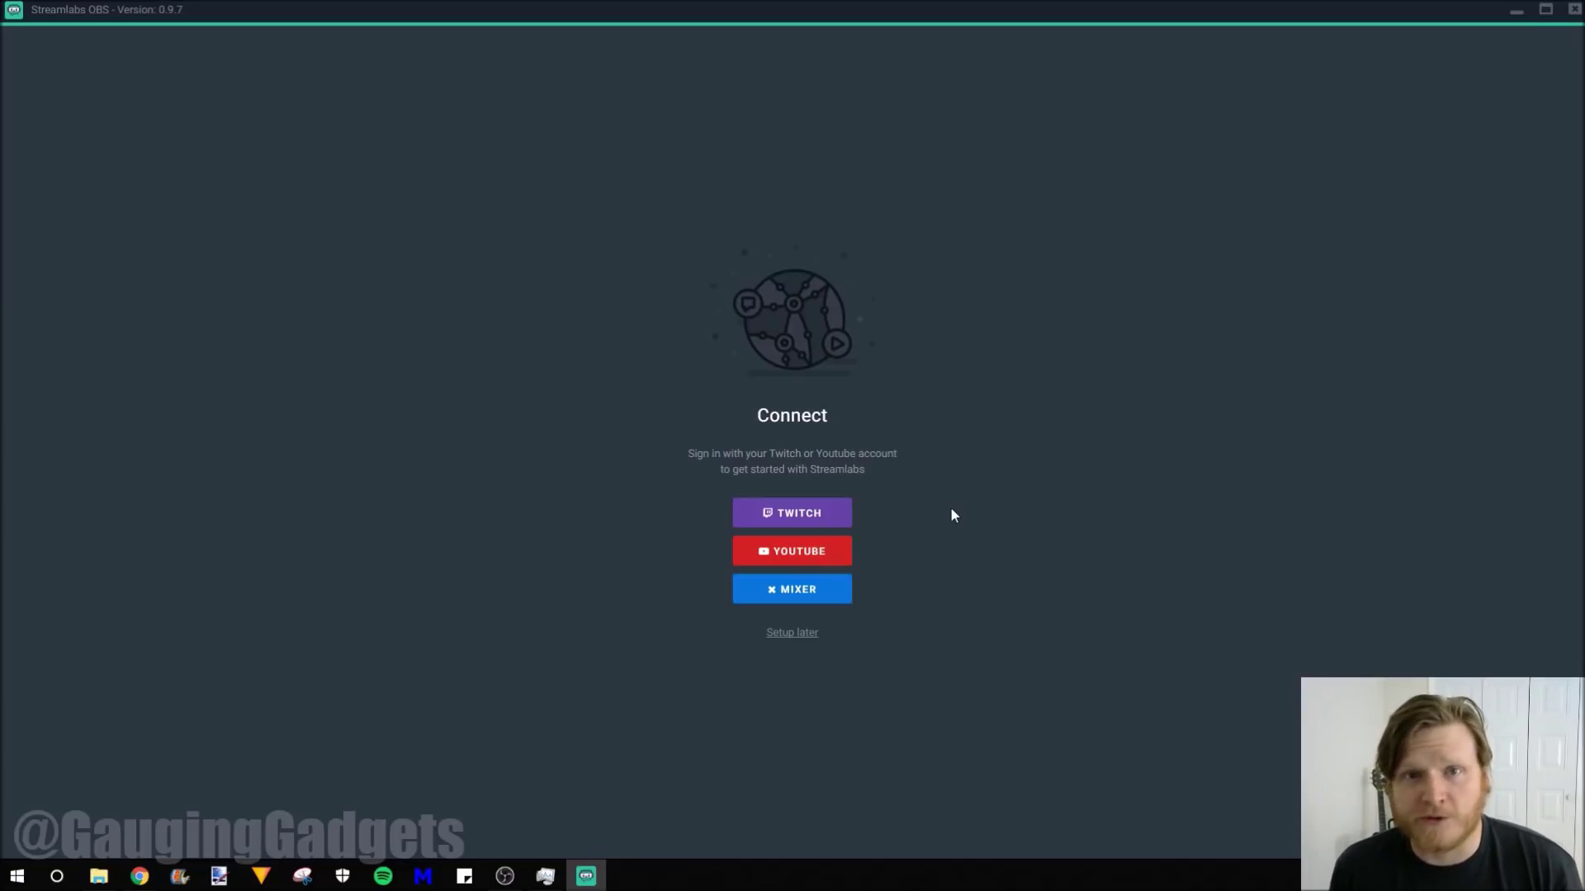
# Step: Log in to Streamlabs OBS with a Twitch account and authorize the application
pyautogui.click(797, 522)
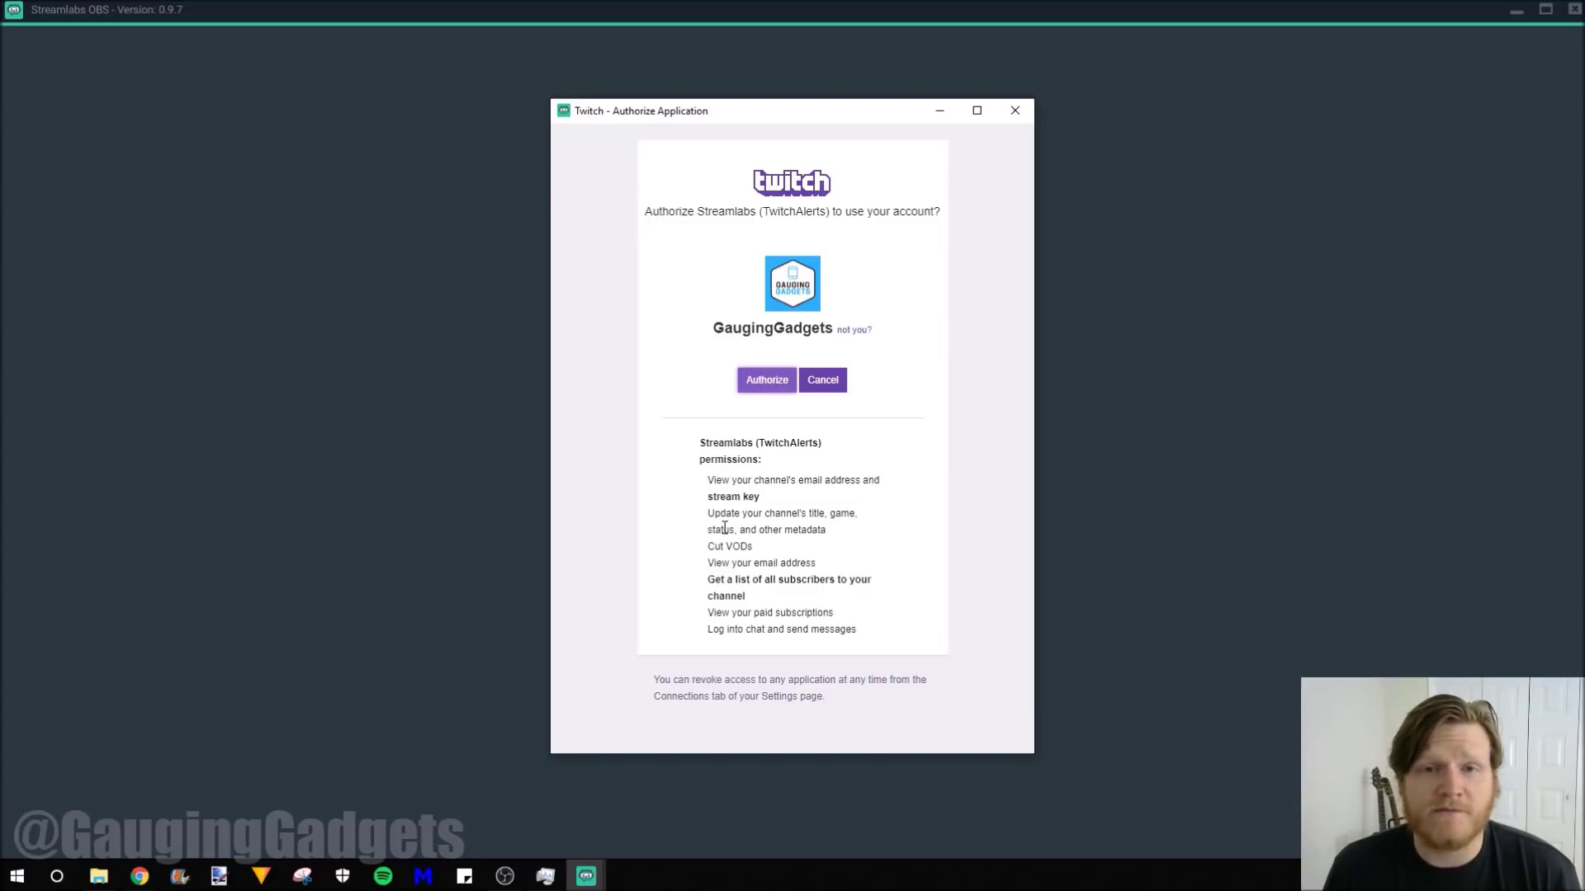
pyautogui.click(767, 382)
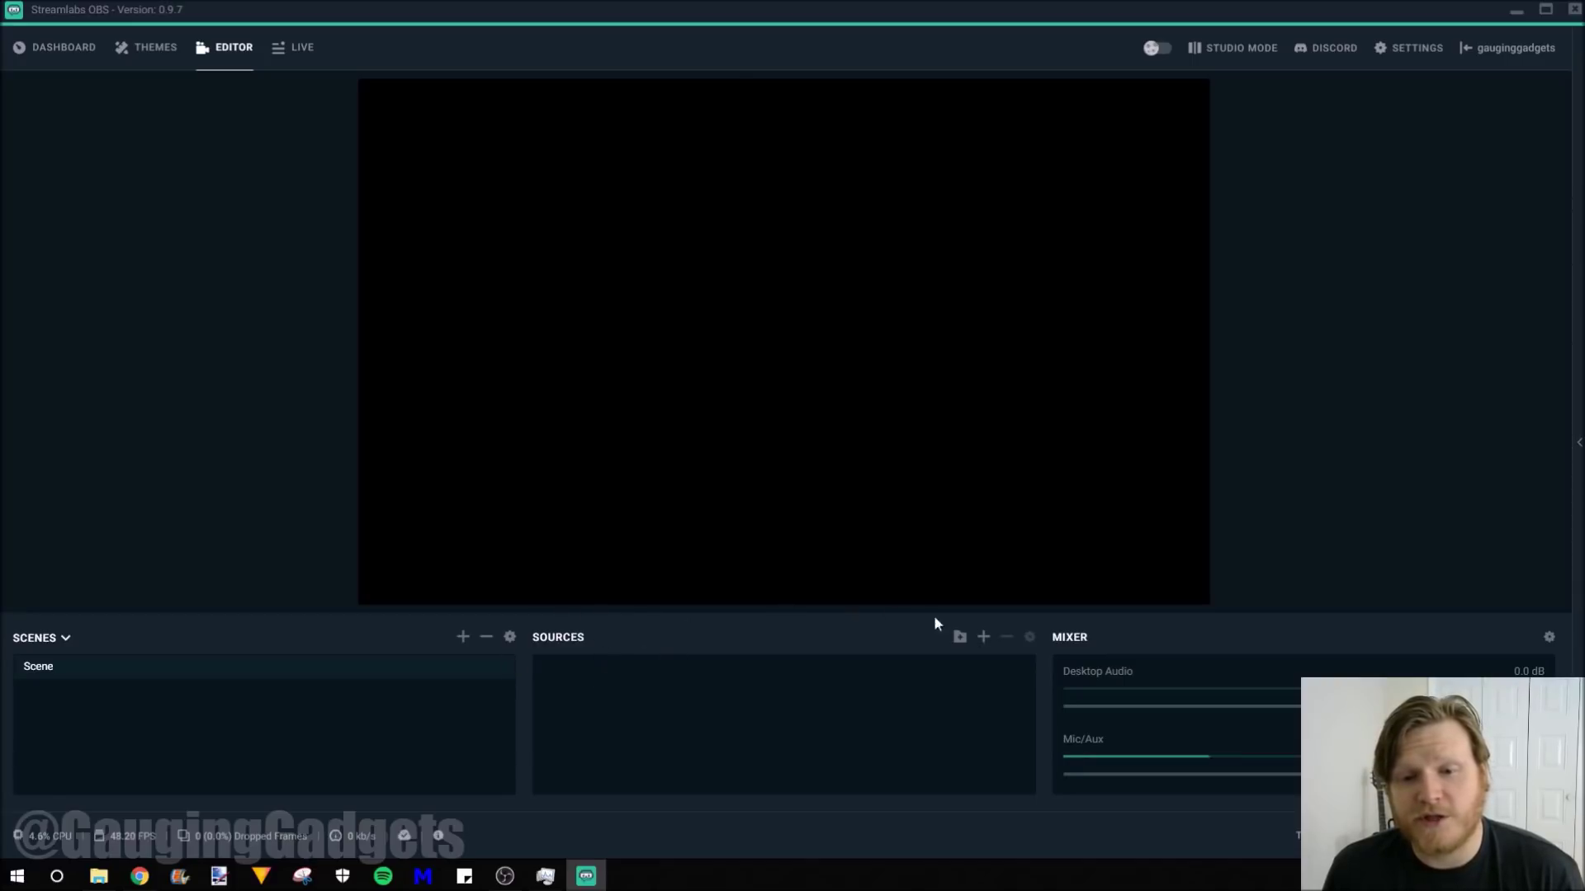
# Step: Add a Display Capture source named 'Display Capture' capturing Display 0 at 1920x1080
pyautogui.click(983, 637)
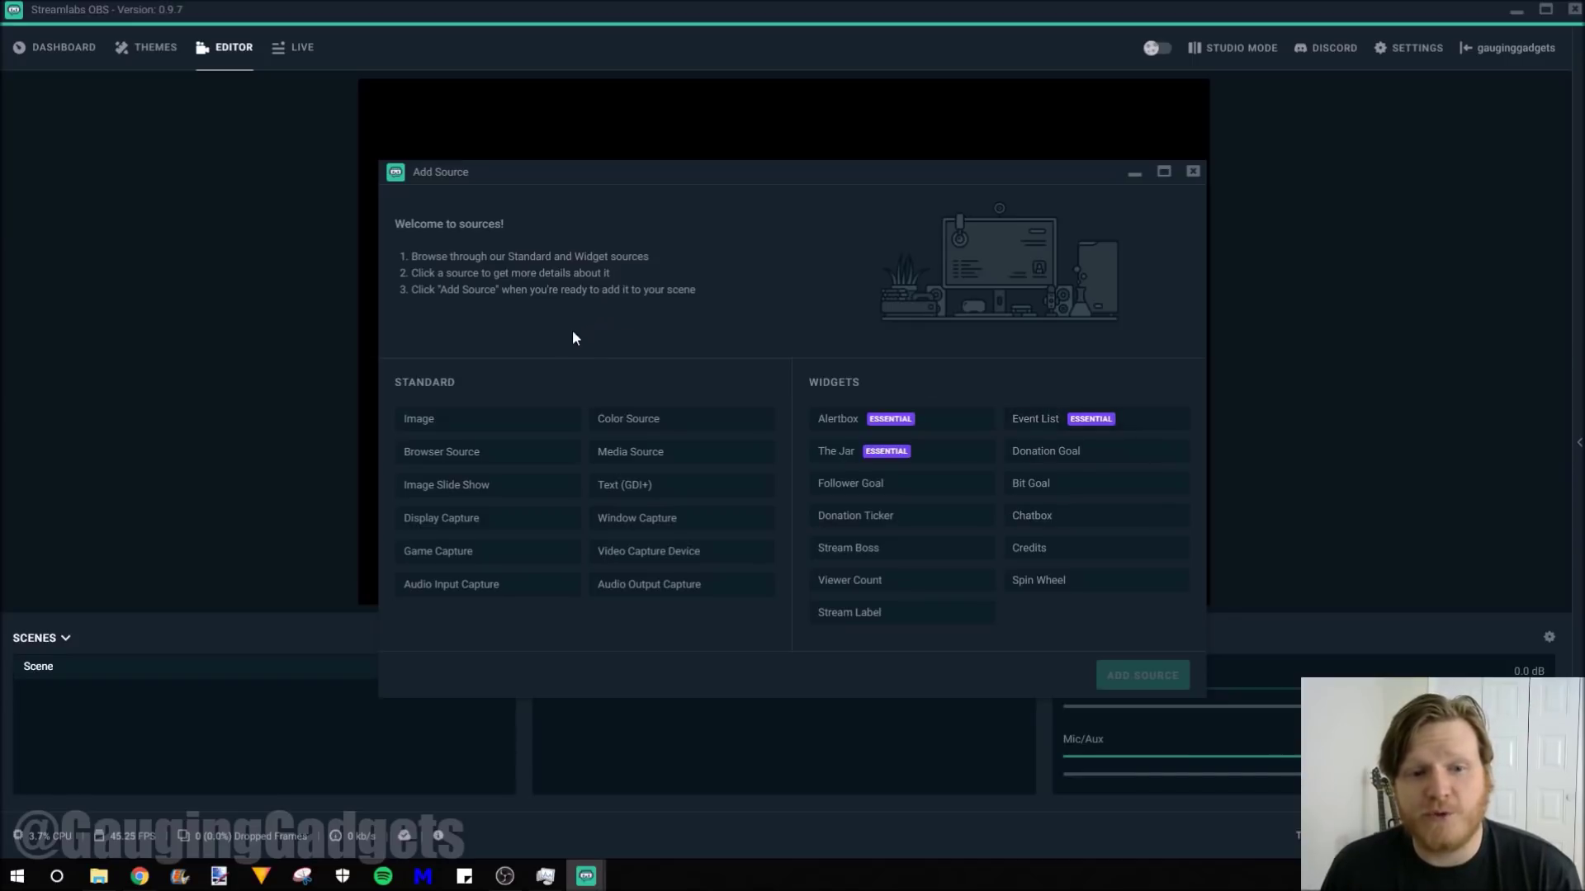
pyautogui.click(497, 522)
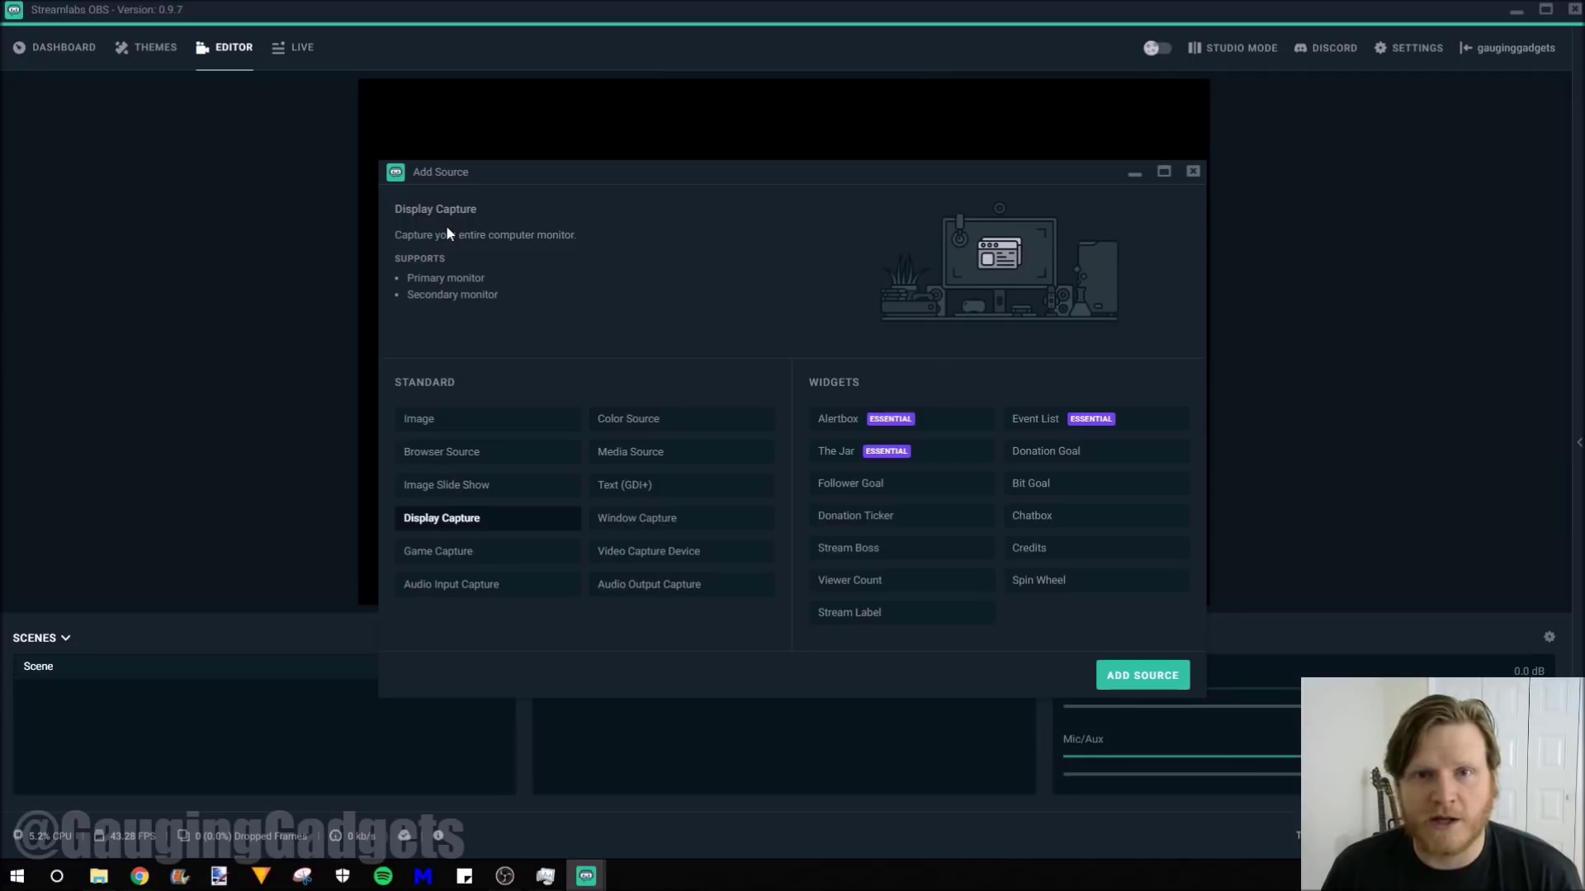
pyautogui.click(1155, 685)
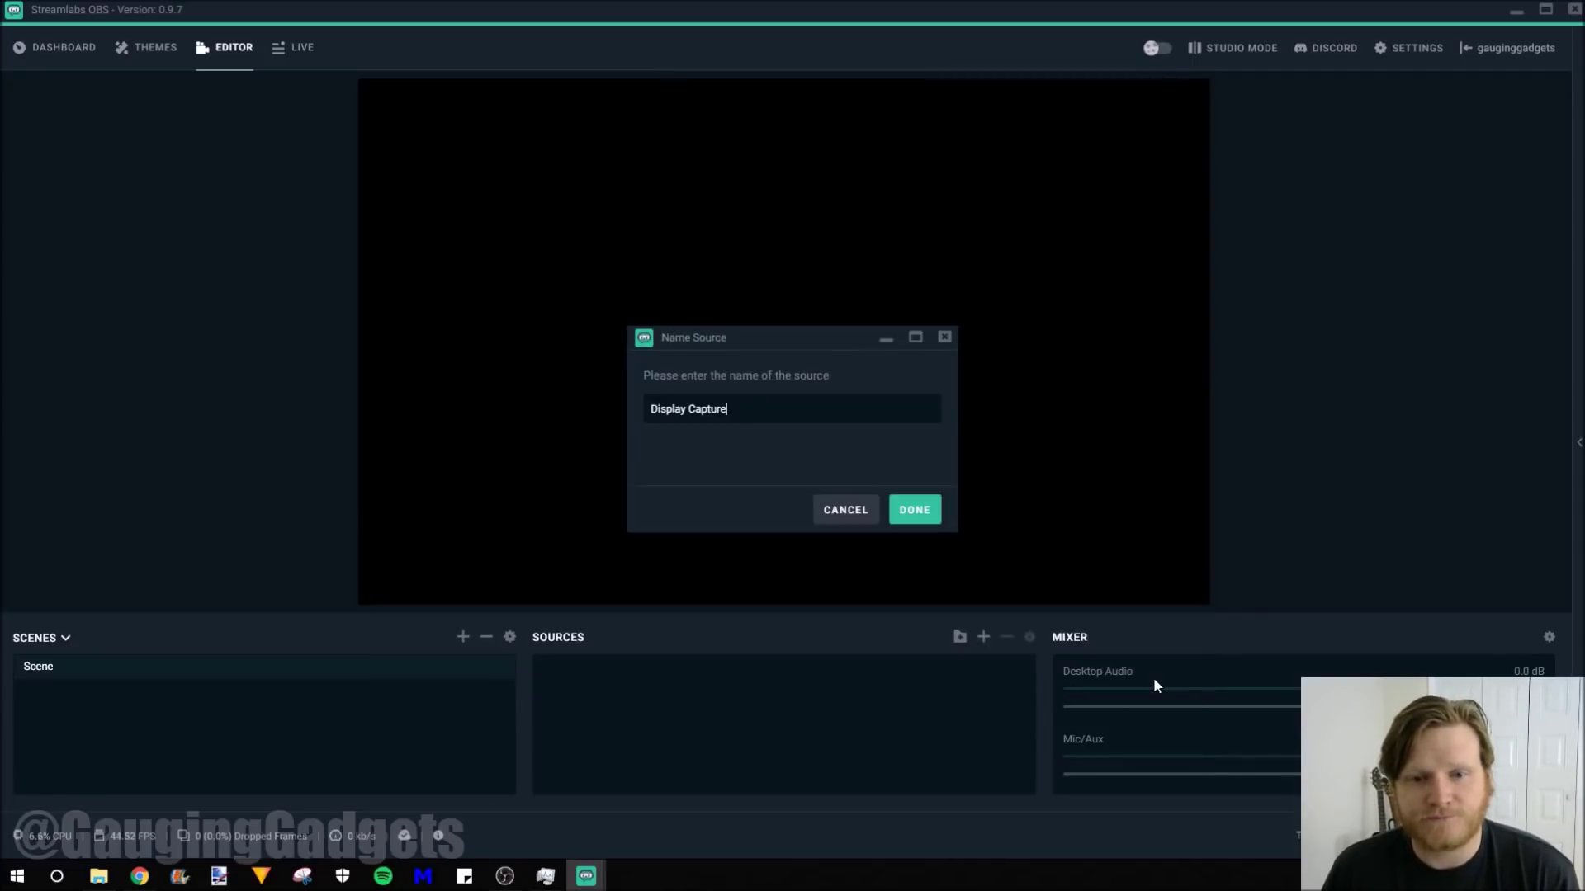
pyautogui.click(913, 511)
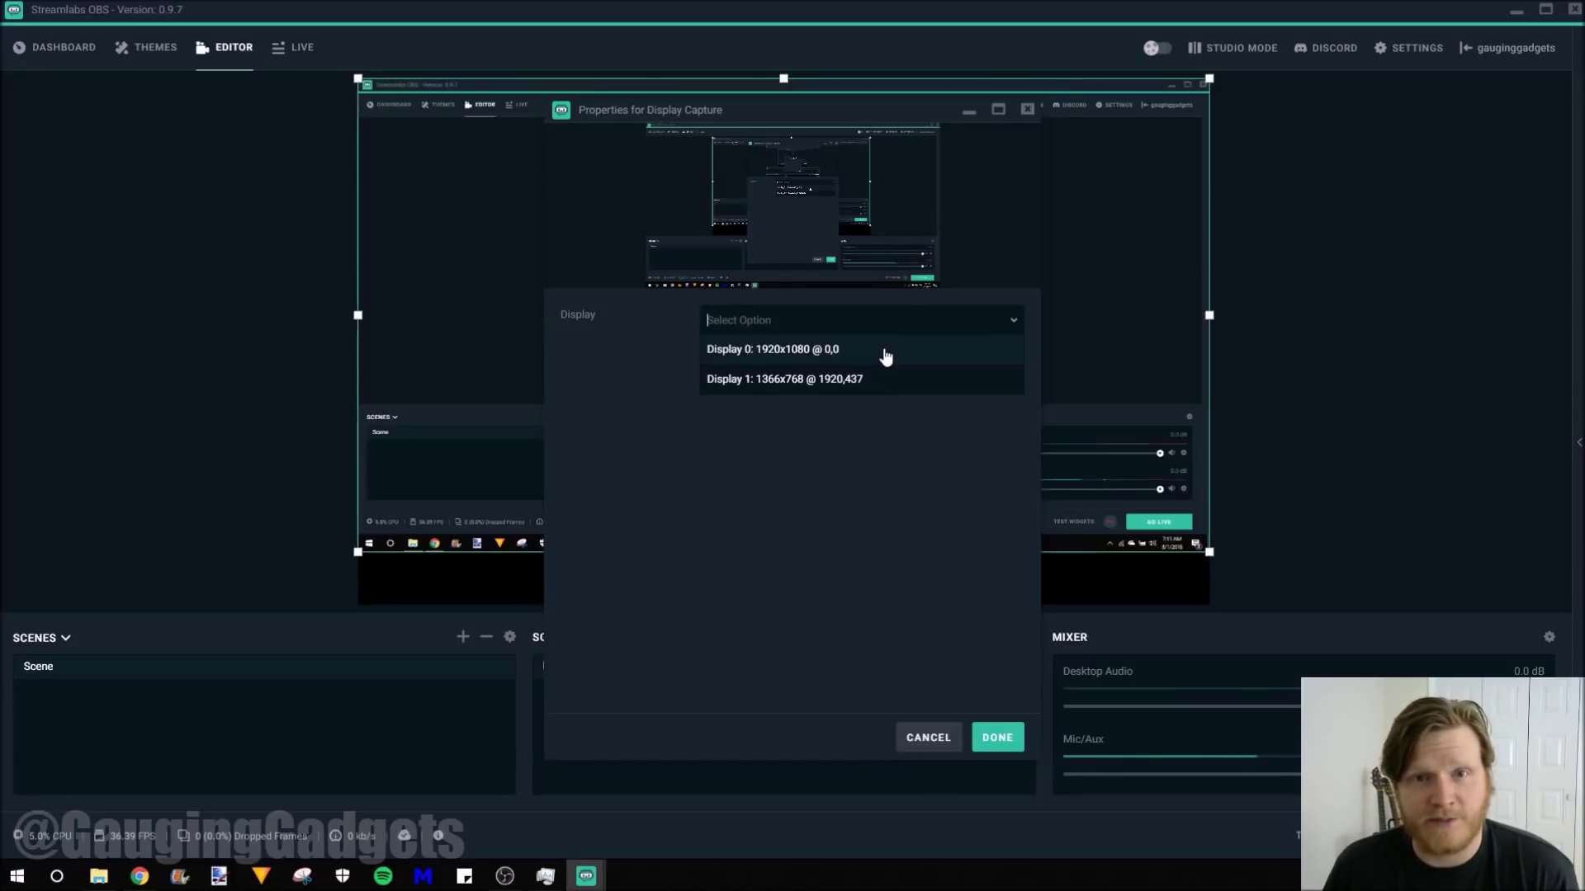
pyautogui.click(884, 353)
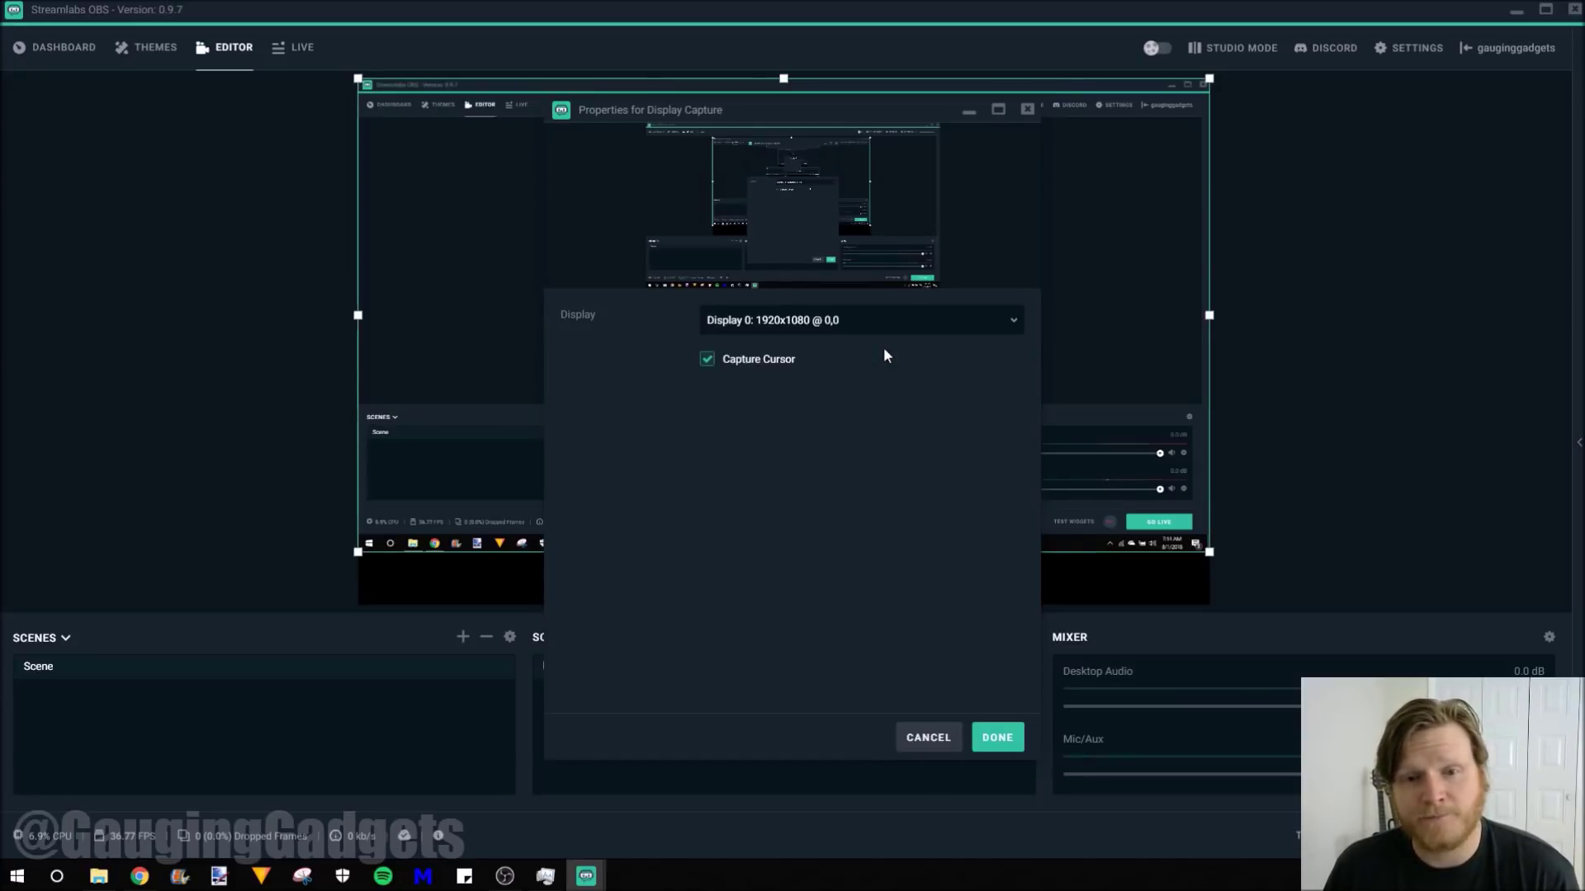
pyautogui.click(1001, 743)
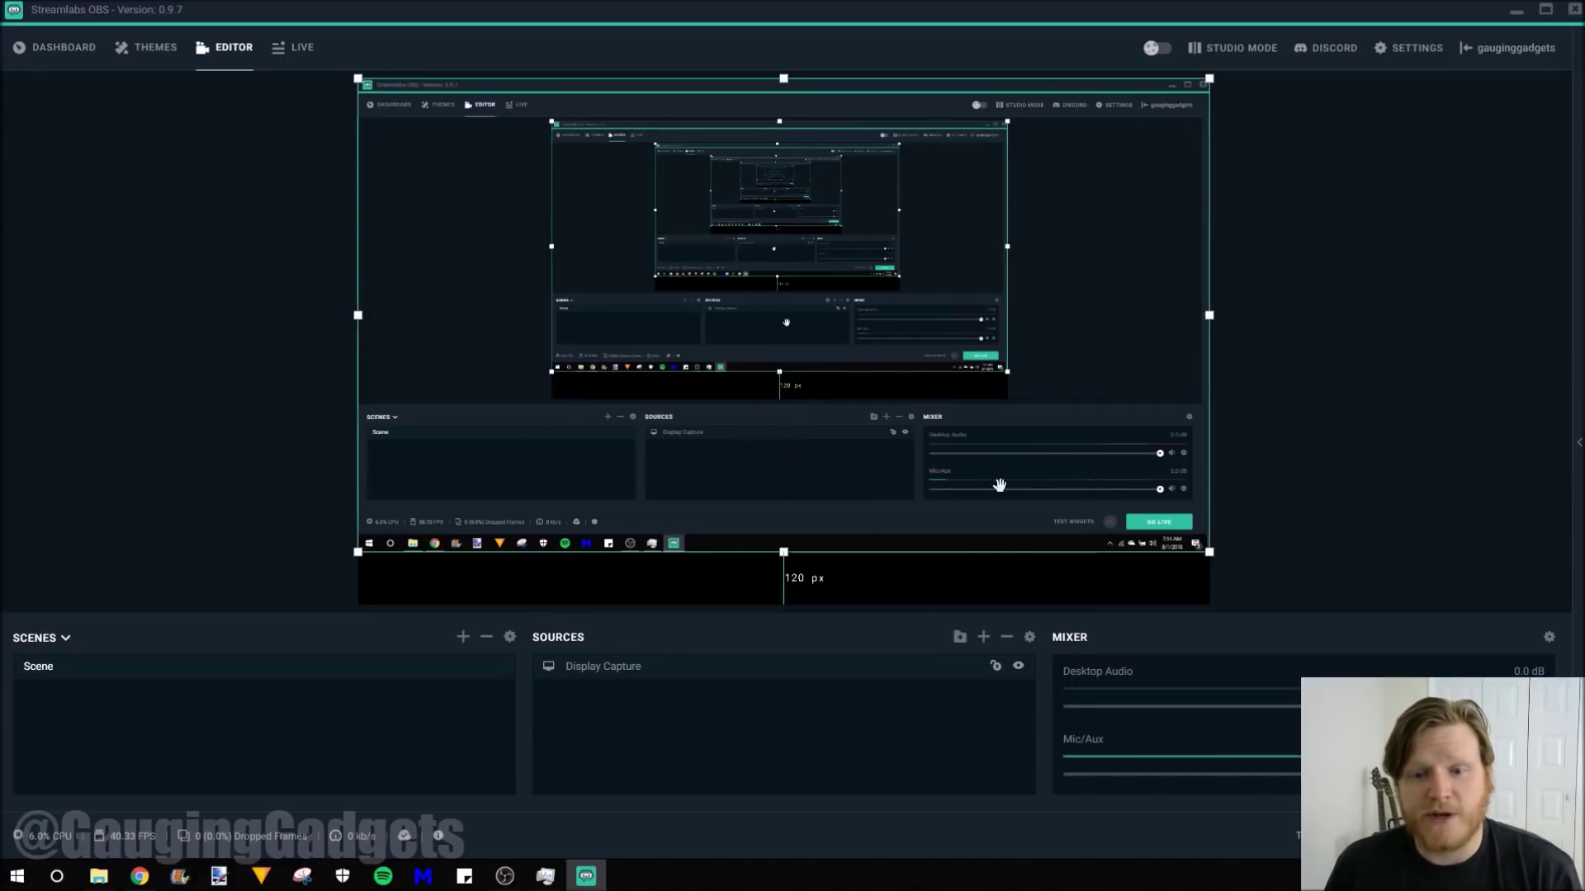
pyautogui.click(983, 637)
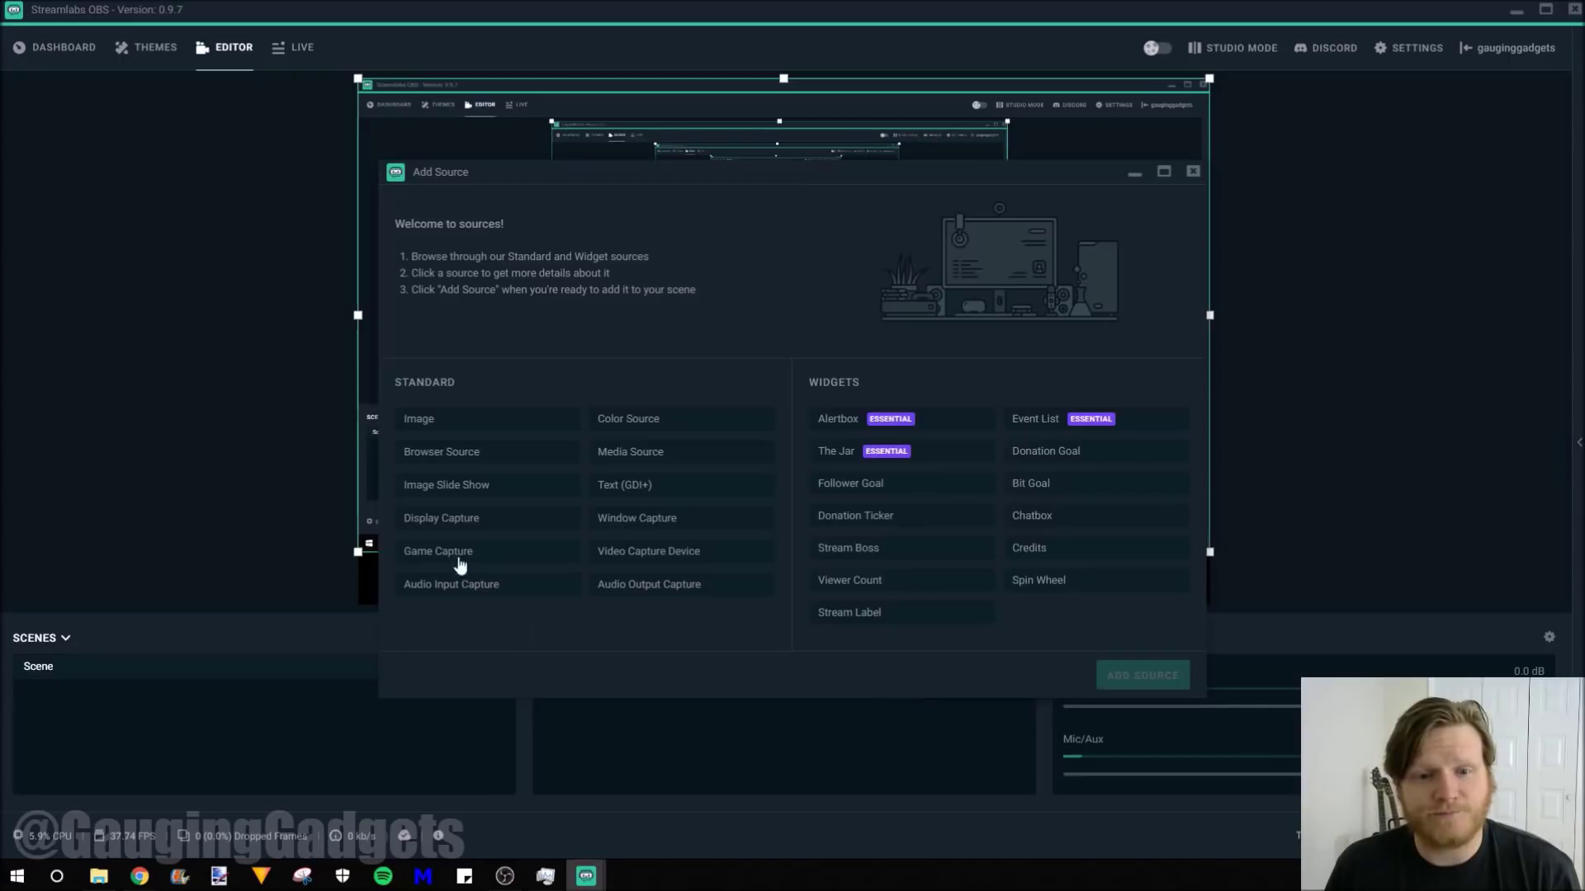
pyautogui.click(683, 493)
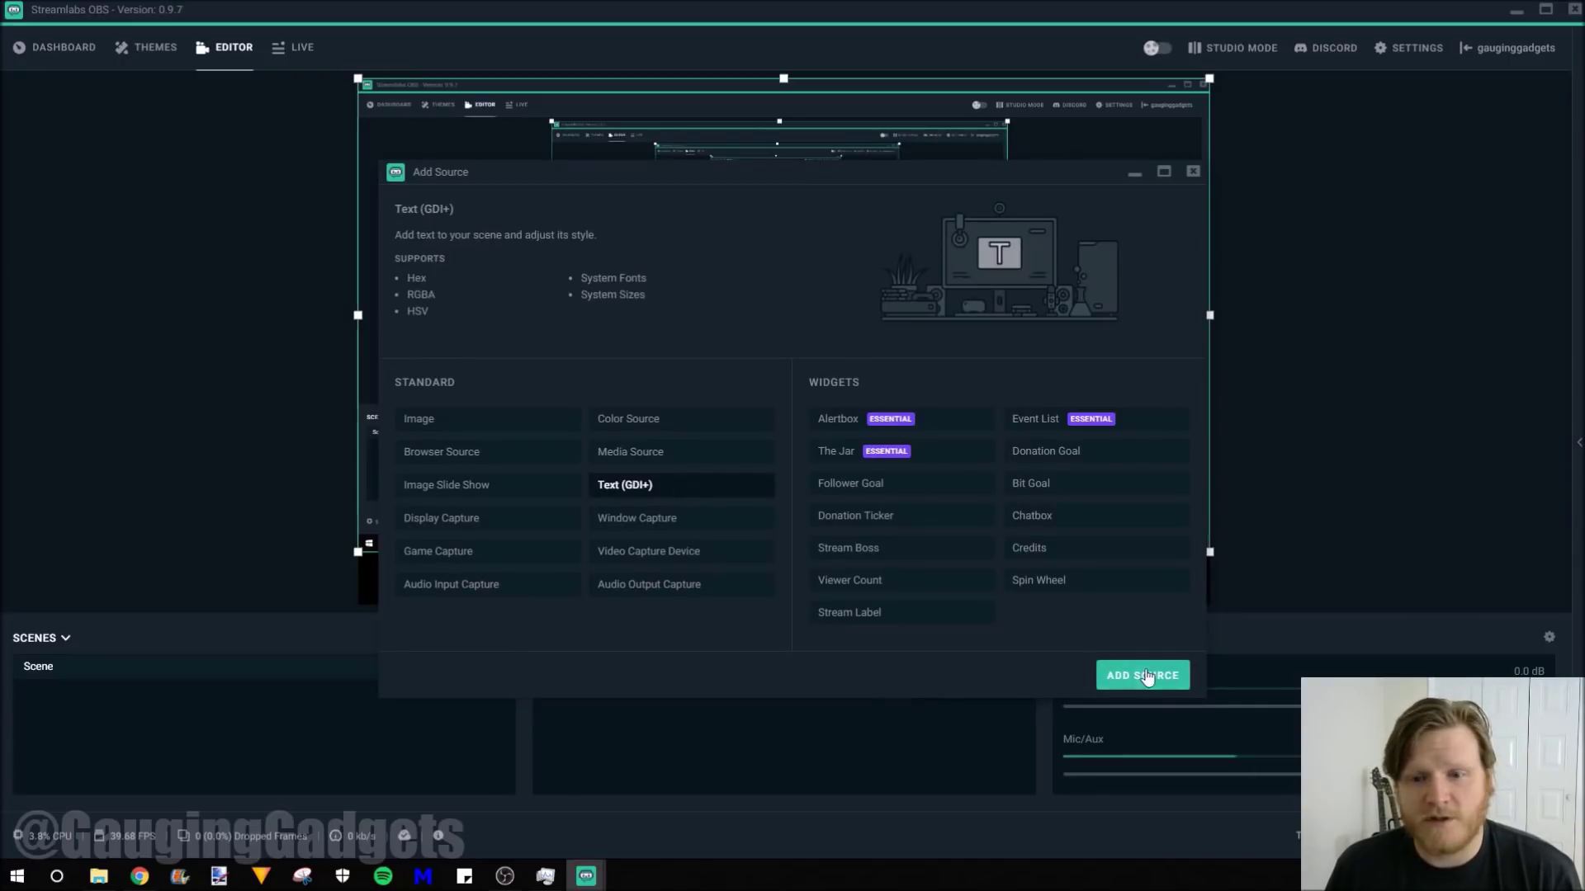
pyautogui.click(1145, 682)
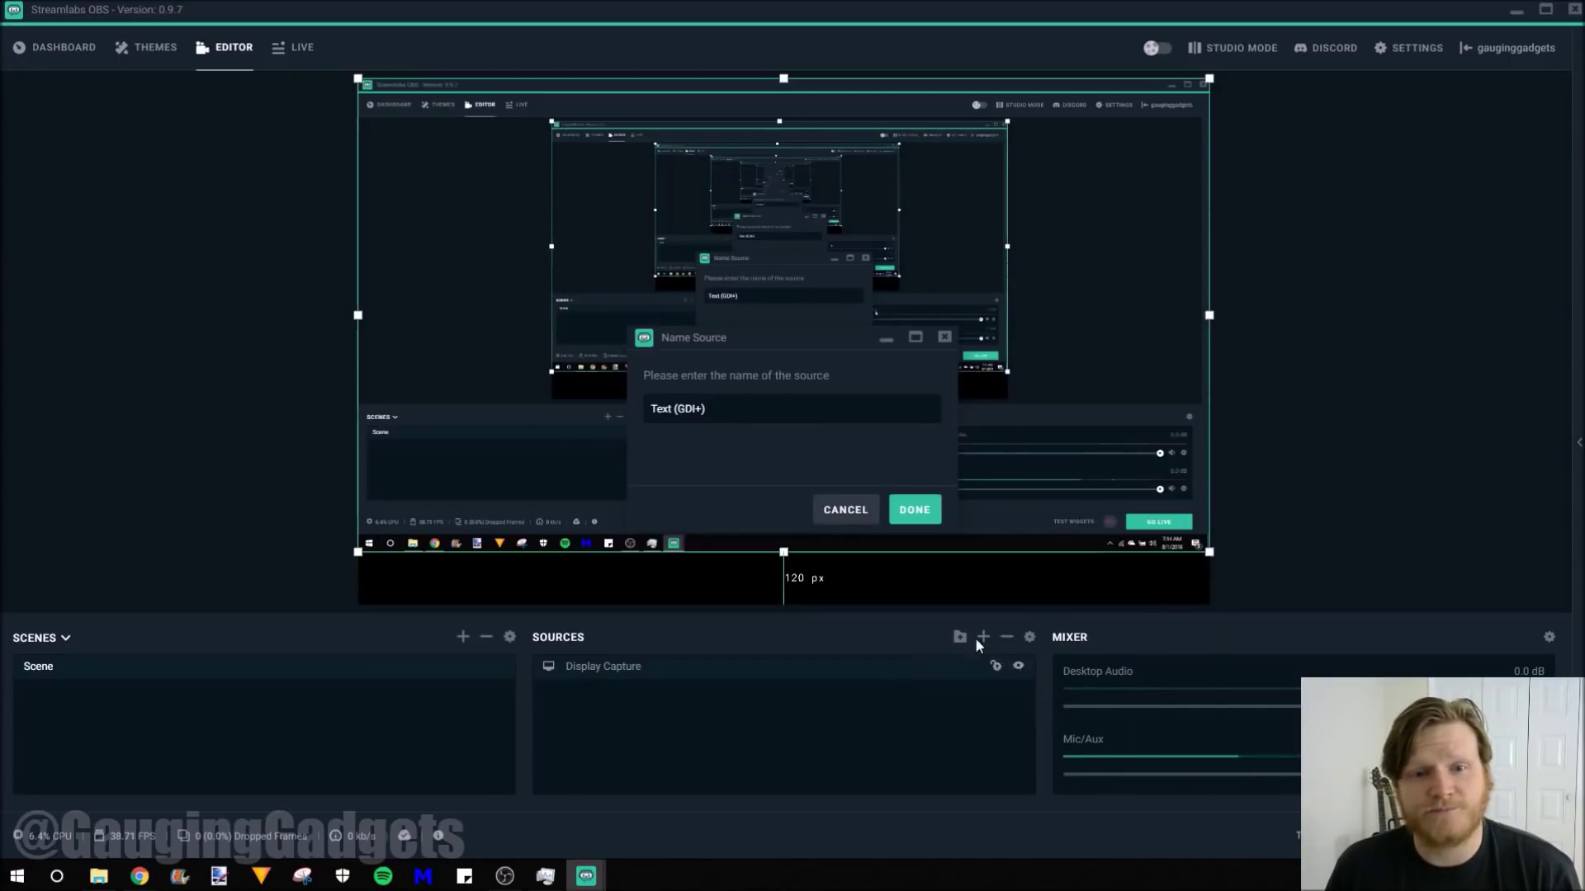
pyautogui.click(929, 523)
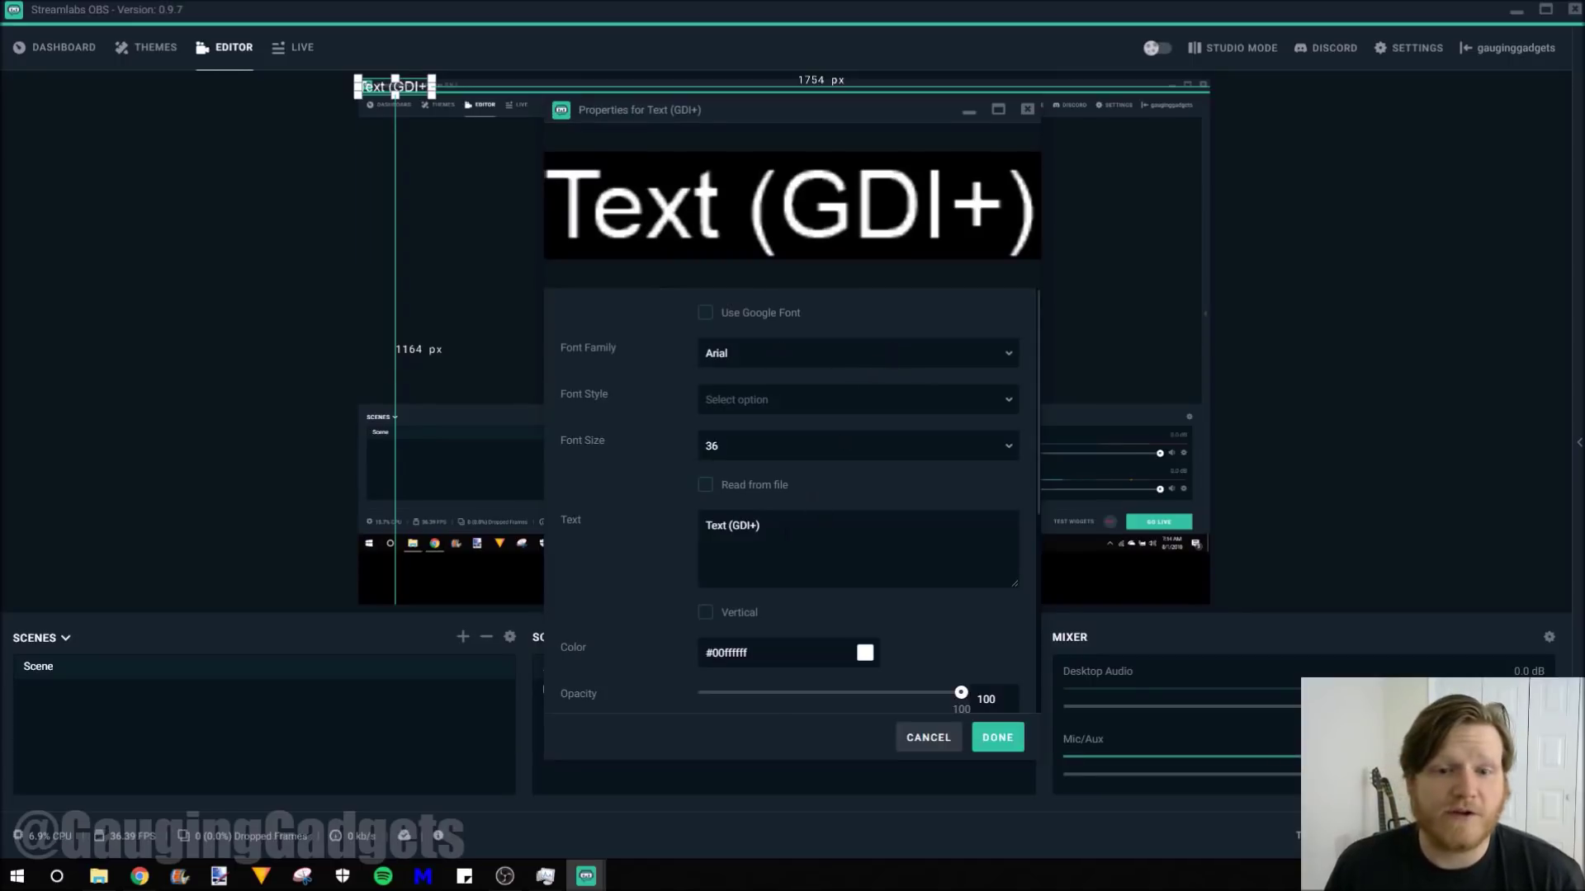
pyautogui.write('@G')
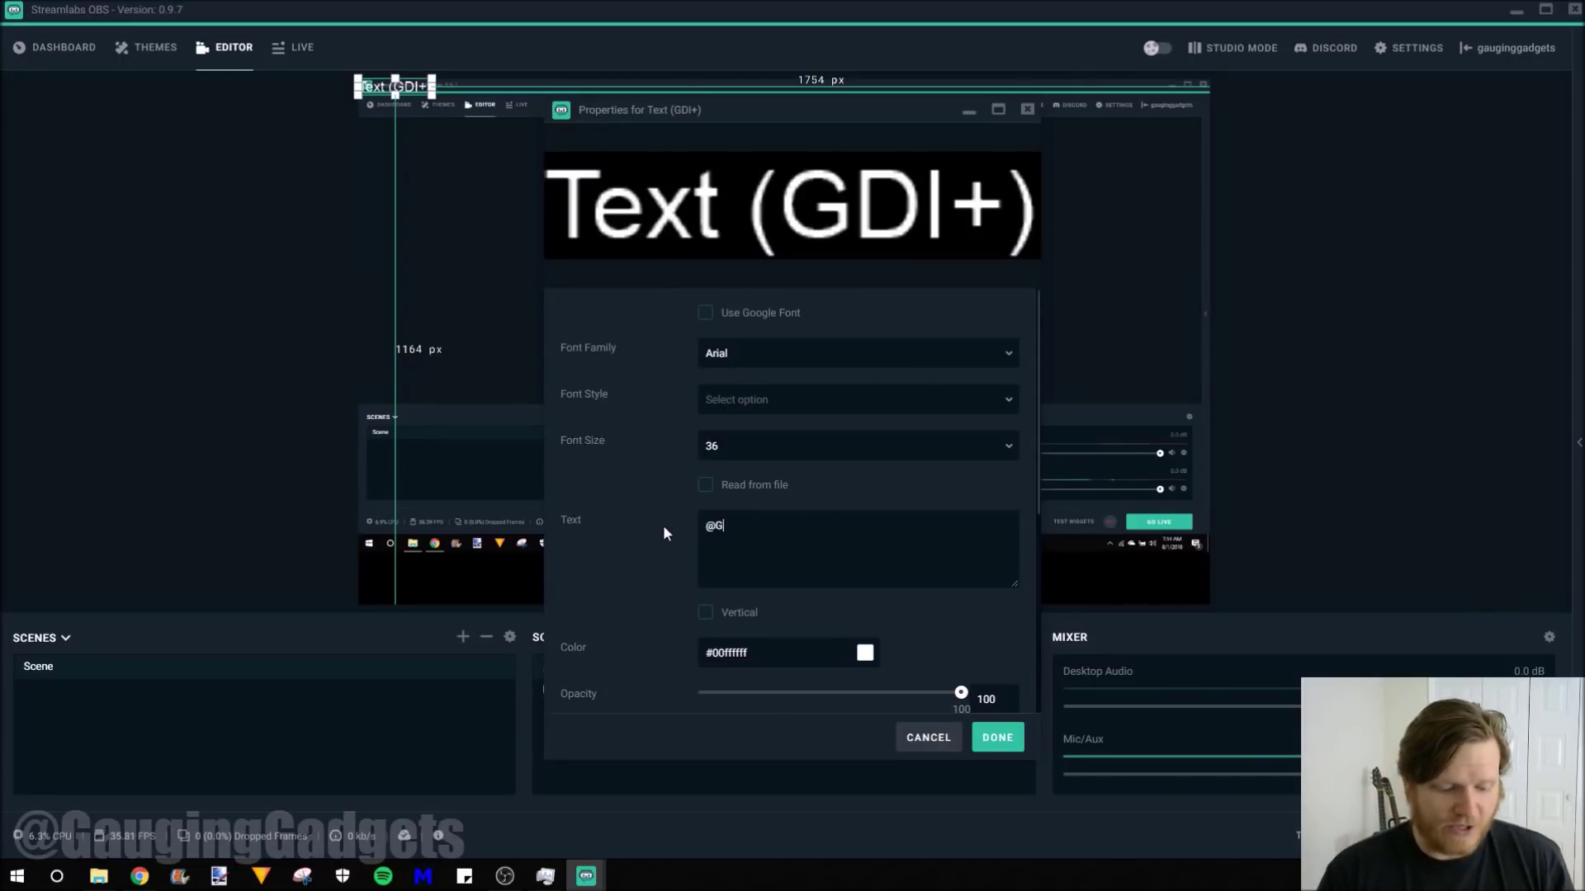
pyautogui.write('augingGadgets')
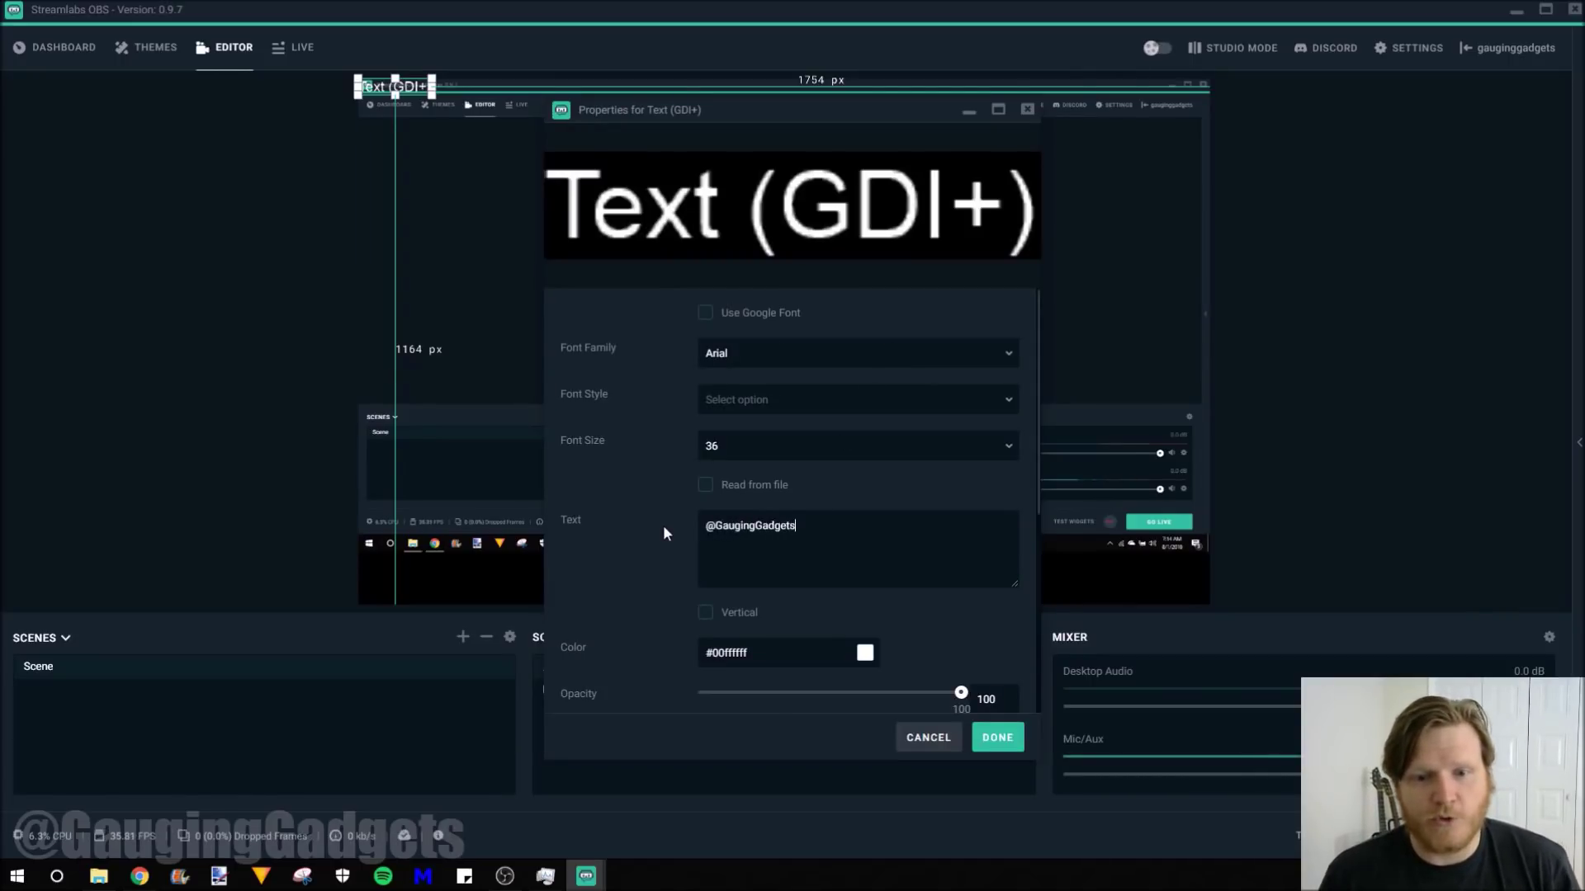
# Step: Set the text font to Comic Sans MS and its colour to blue
pyautogui.click(825, 353)
pyautogui.scroll(-20, 866, 499)
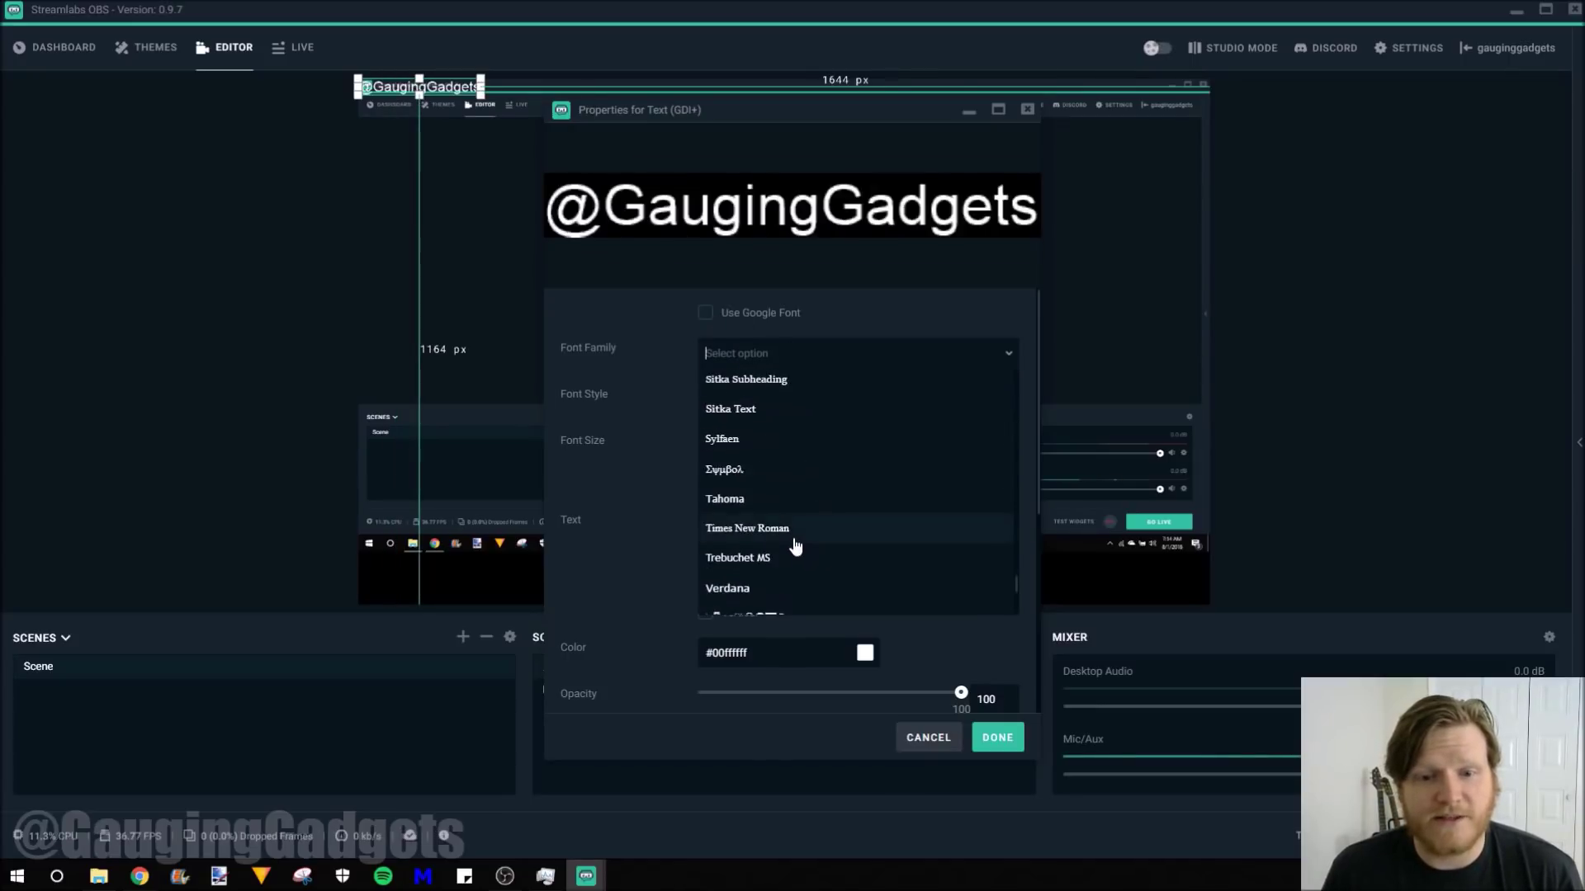
pyautogui.scroll(20, 797, 521)
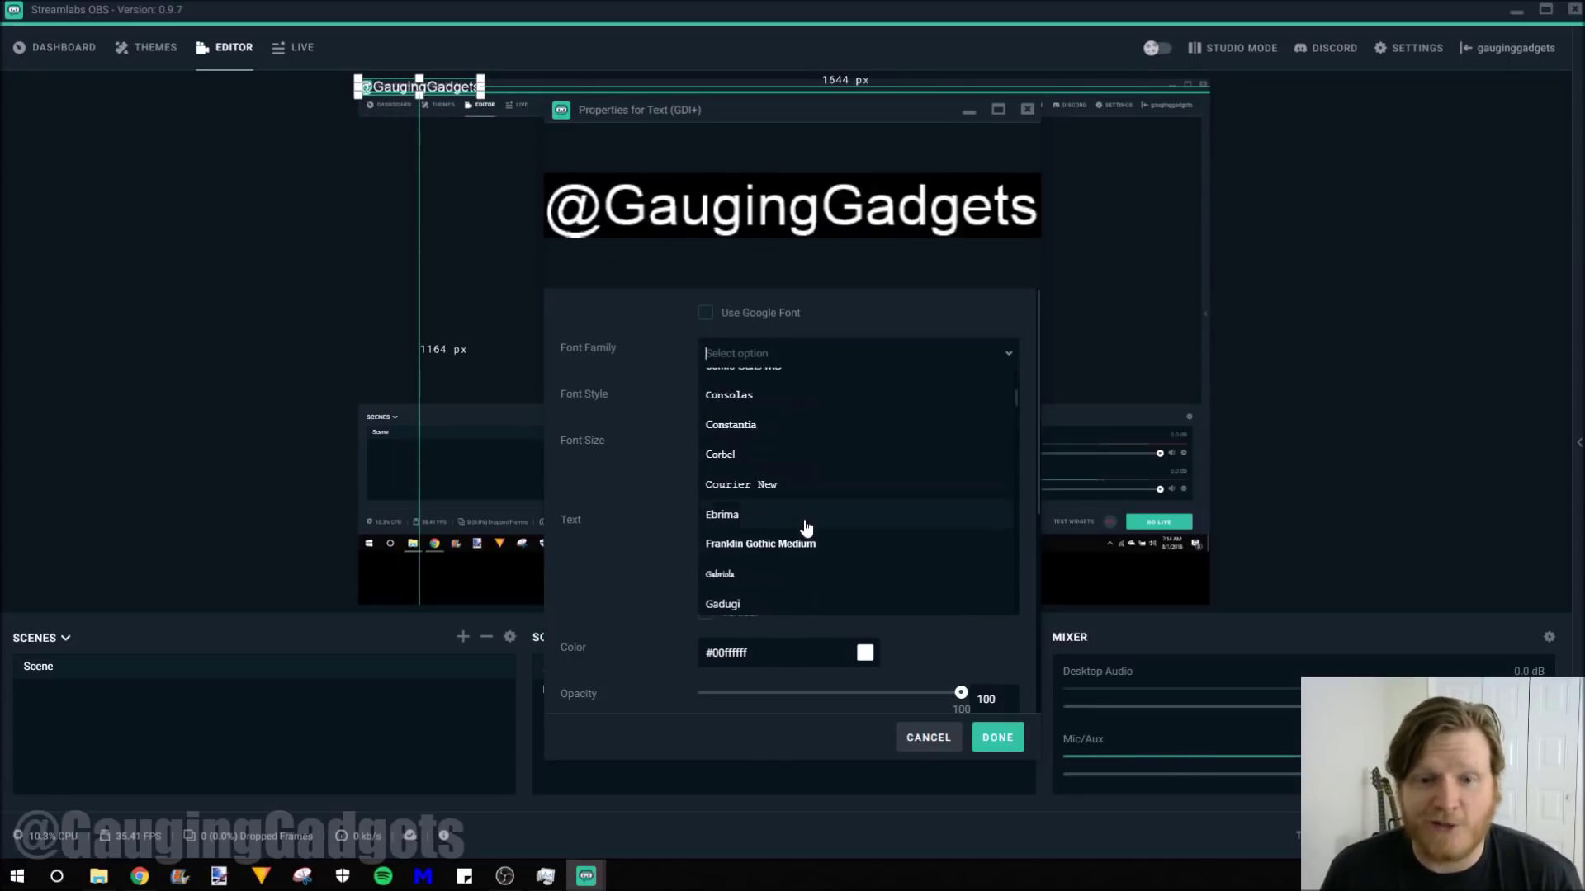
pyautogui.scroll(-3, 806, 529)
pyautogui.click(742, 373)
pyautogui.click(784, 652)
pyautogui.scroll(-3, 932, 631)
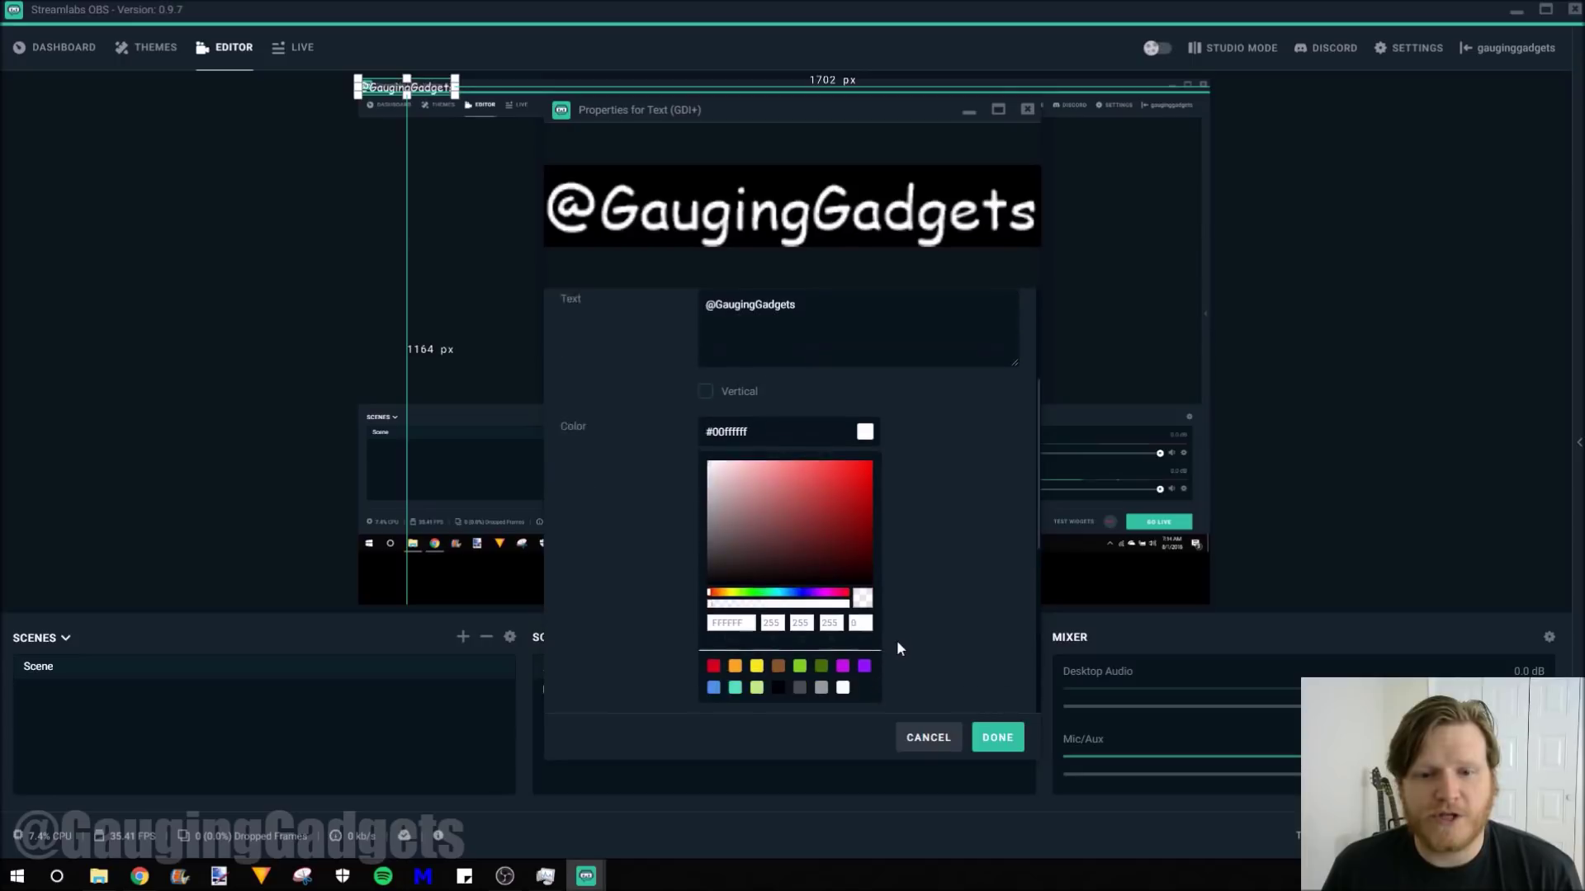
pyautogui.click(791, 567)
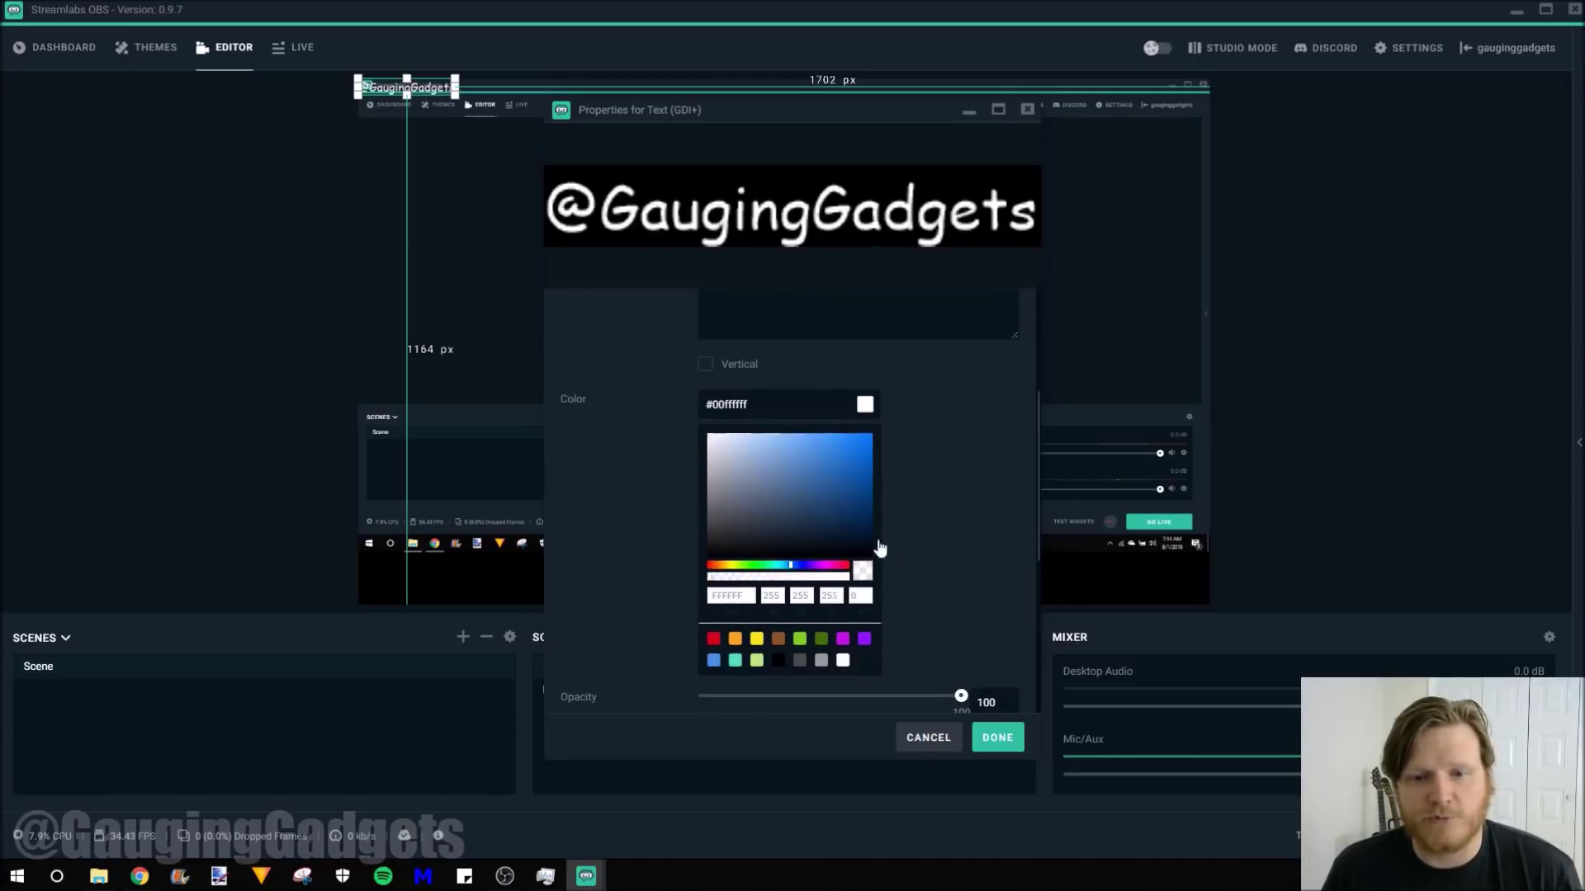
pyautogui.click(997, 737)
pyautogui.moveTo(368, 83); pyautogui.dragTo(443, 174)
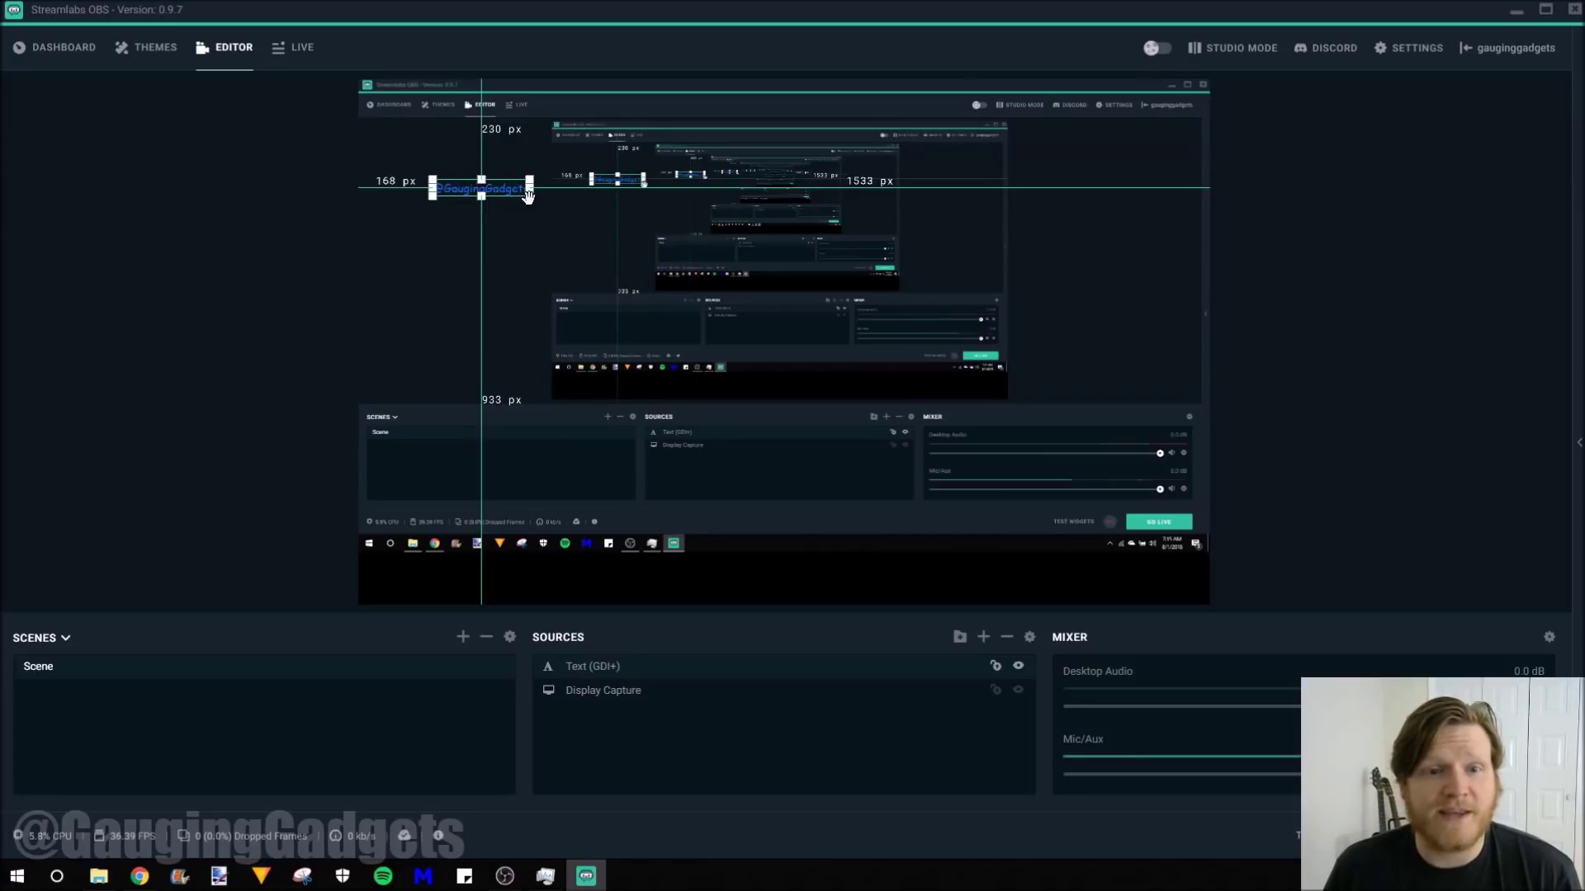
pyautogui.moveTo(527, 195); pyautogui.dragTo(1052, 280)
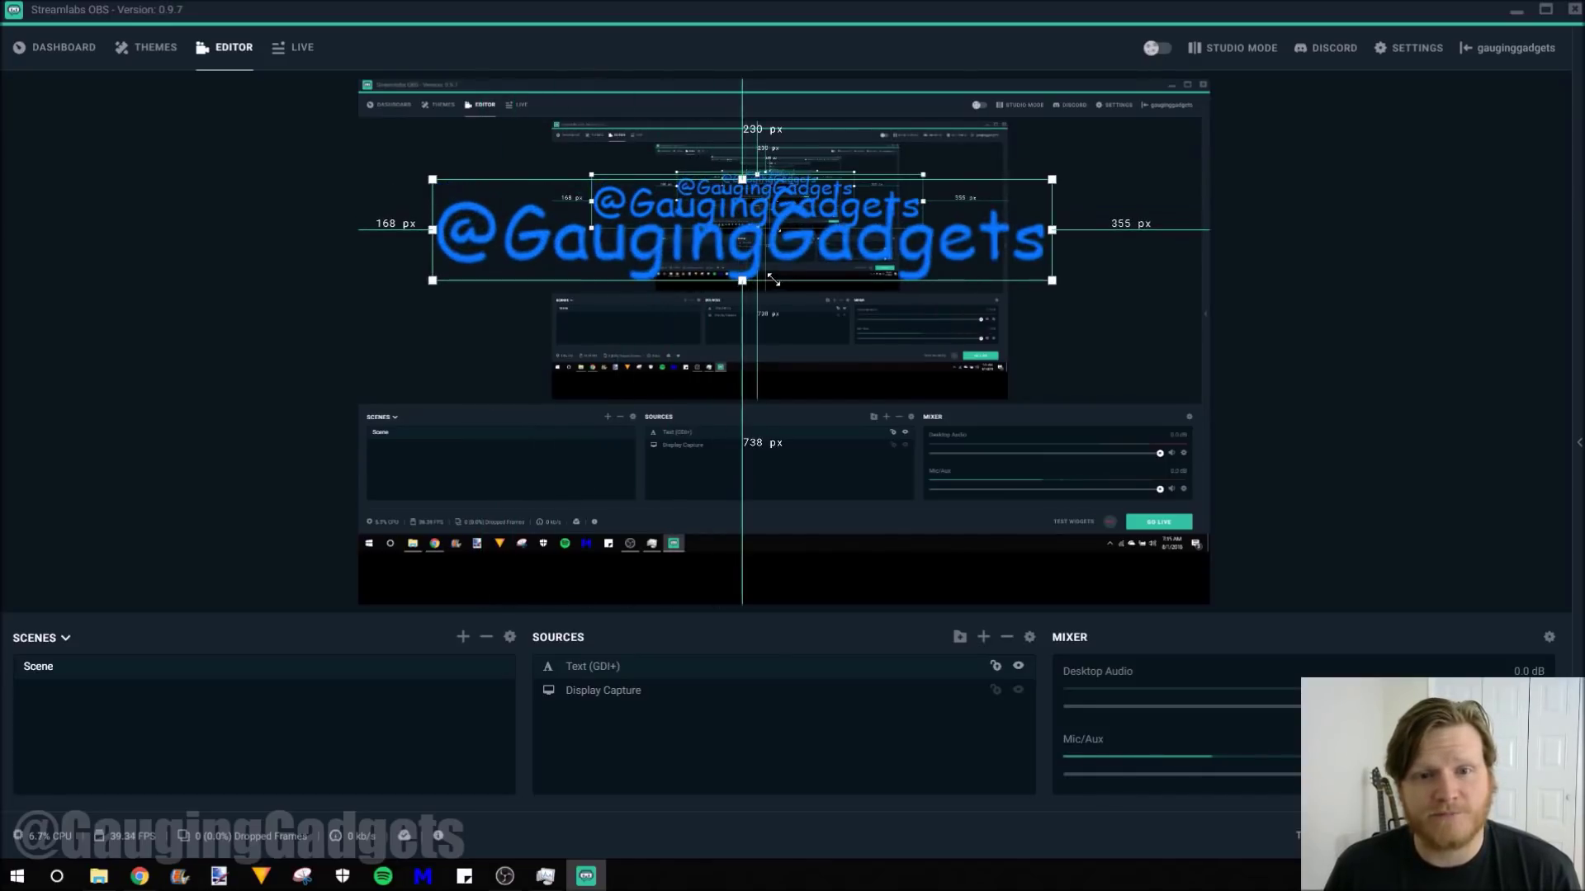
pyautogui.moveTo(743, 240); pyautogui.dragTo(666, 568)
pyautogui.click(824, 328)
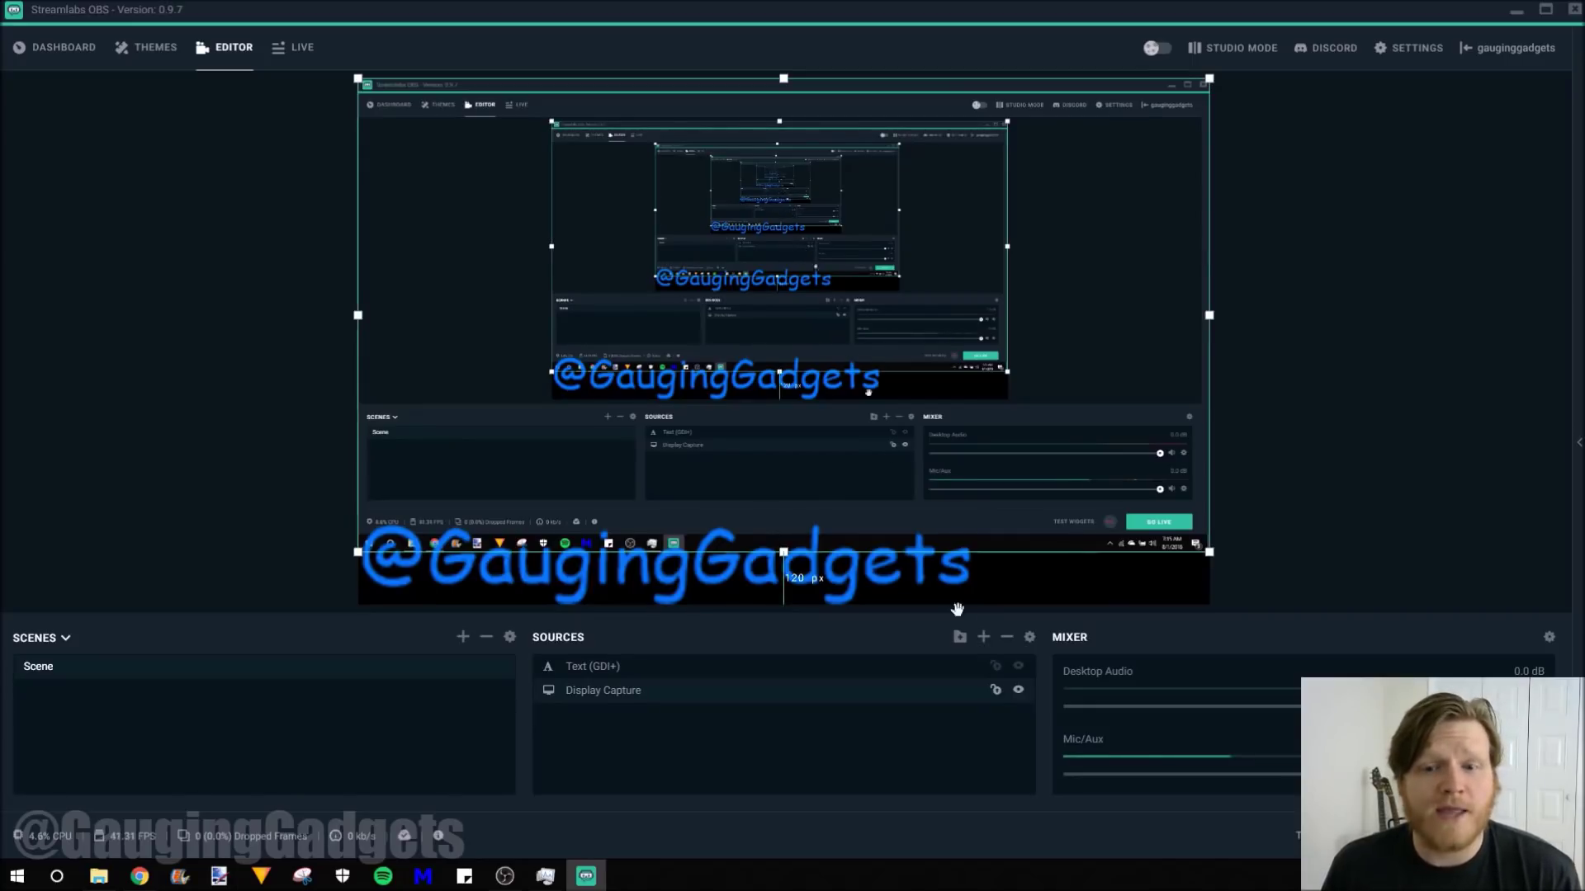
pyautogui.click(983, 637)
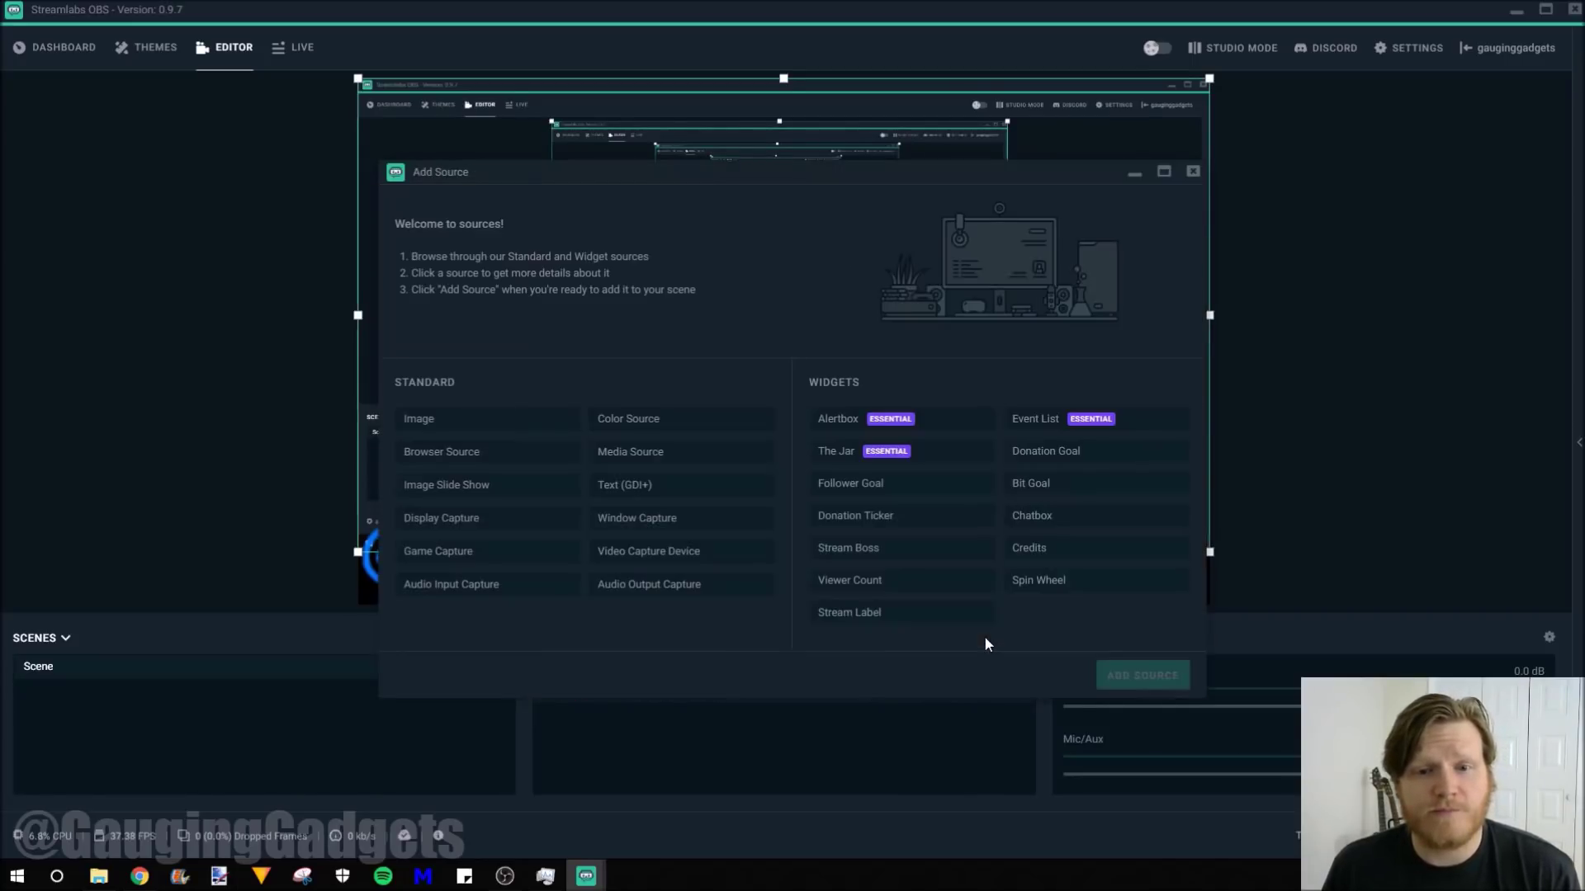
# Step: Add a Video Capture Device source with the default name, using the webcam
pyautogui.click(673, 564)
pyautogui.click(1140, 675)
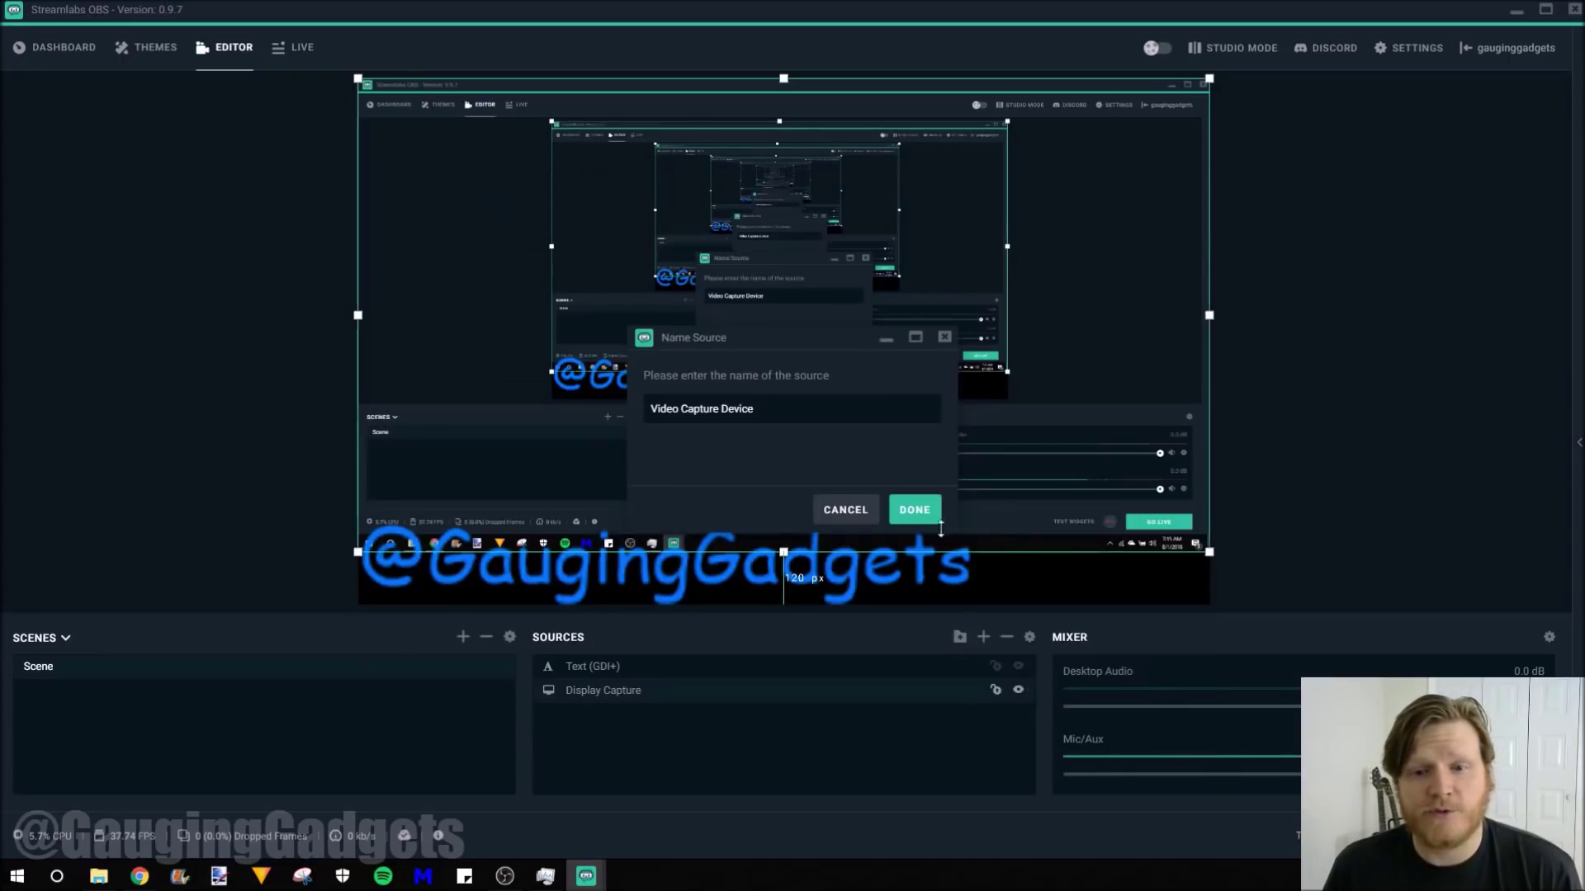
pyautogui.click(913, 506)
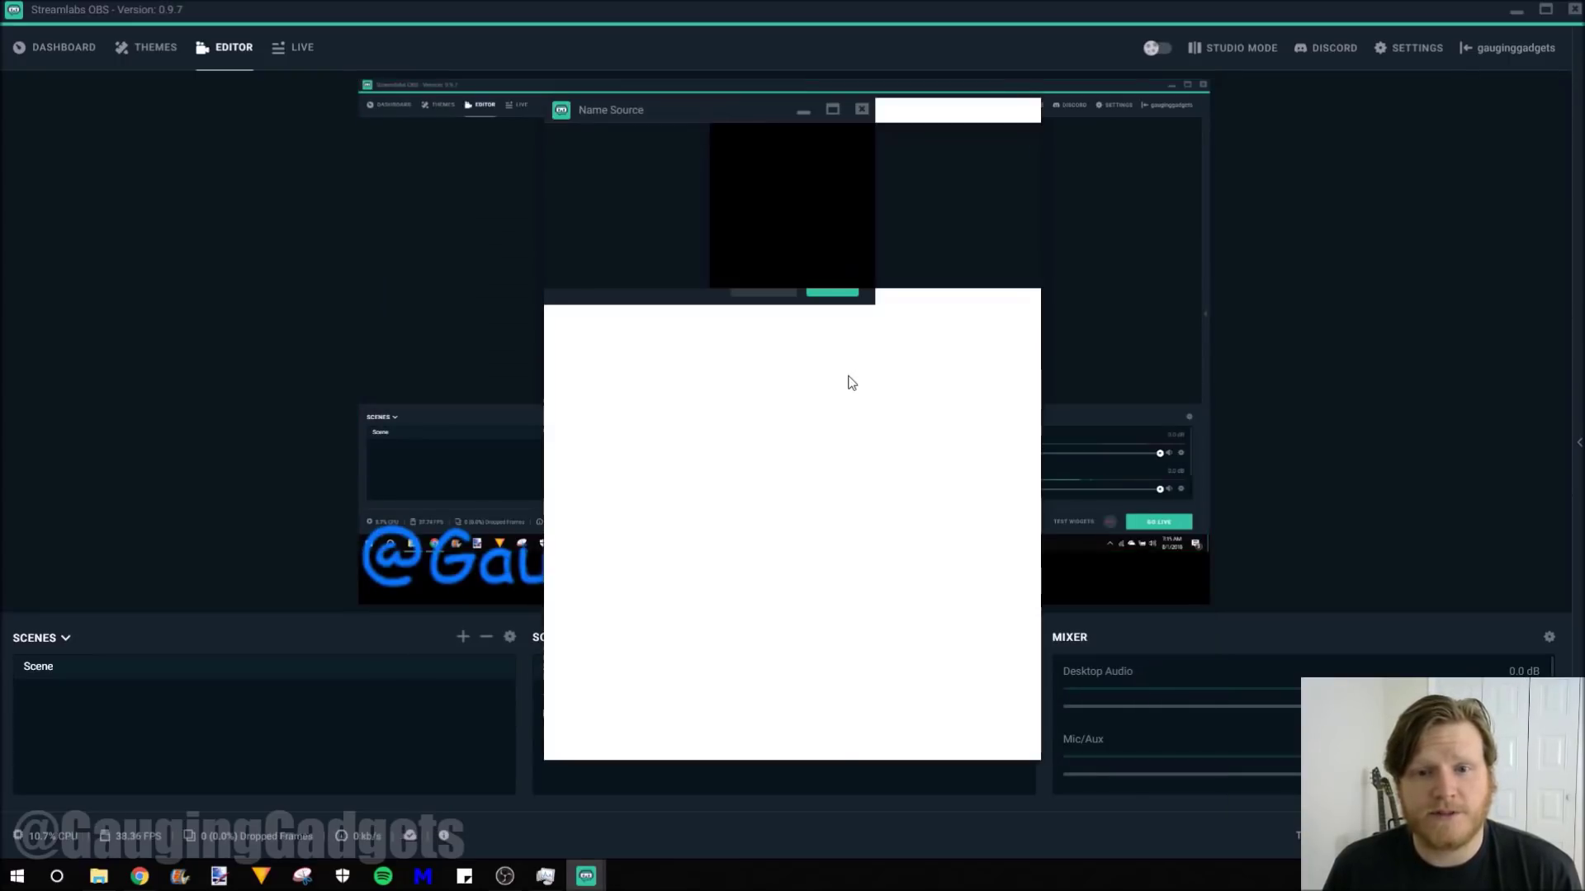
pyautogui.click(936, 322)
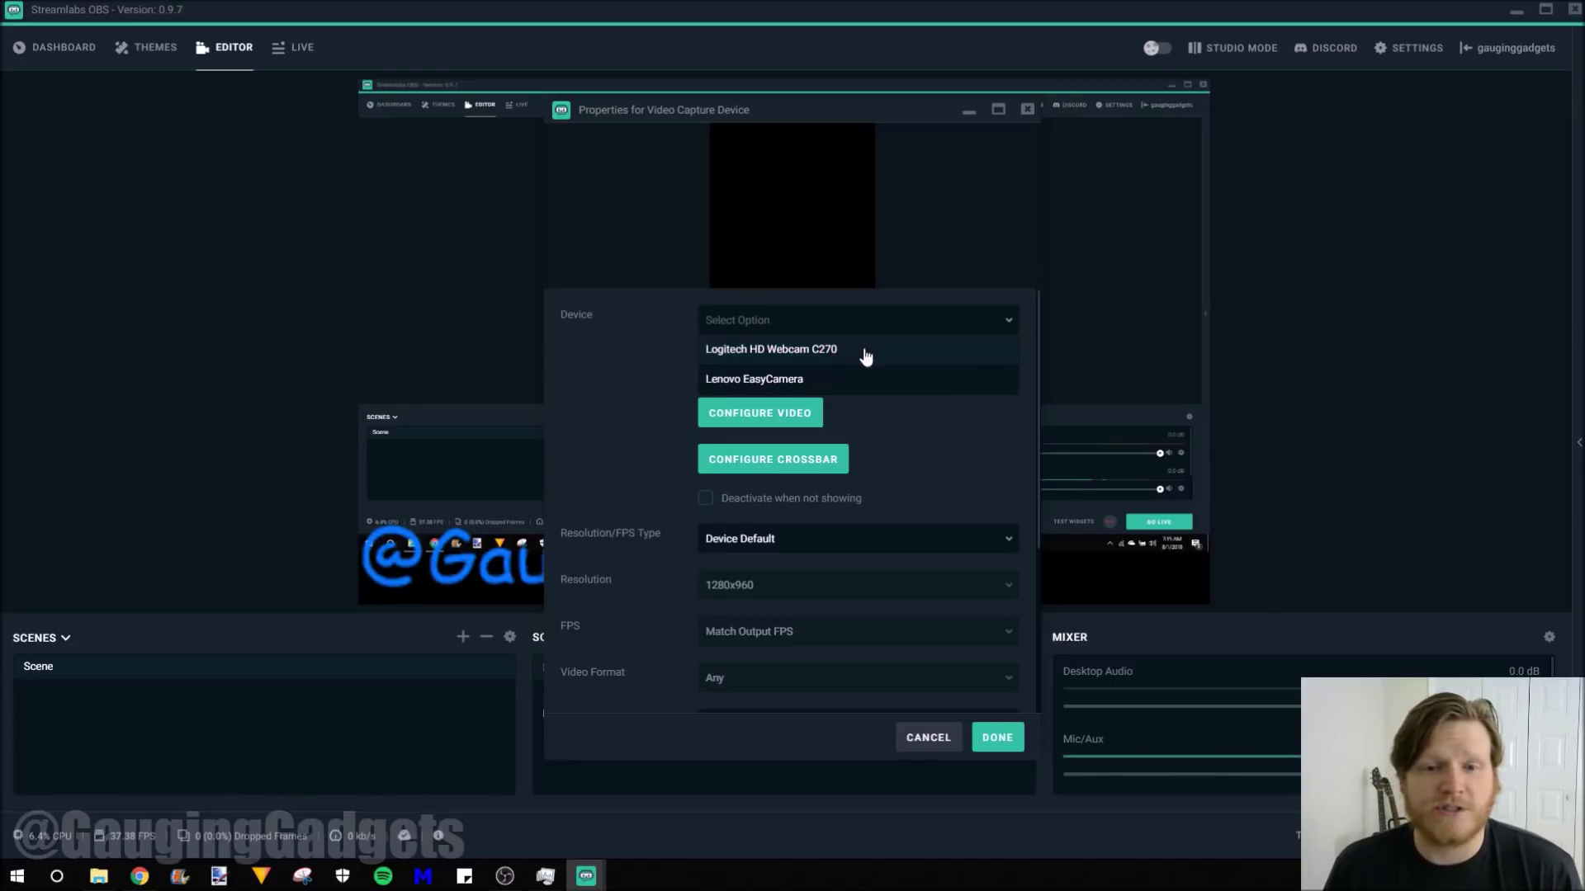
pyautogui.click(996, 741)
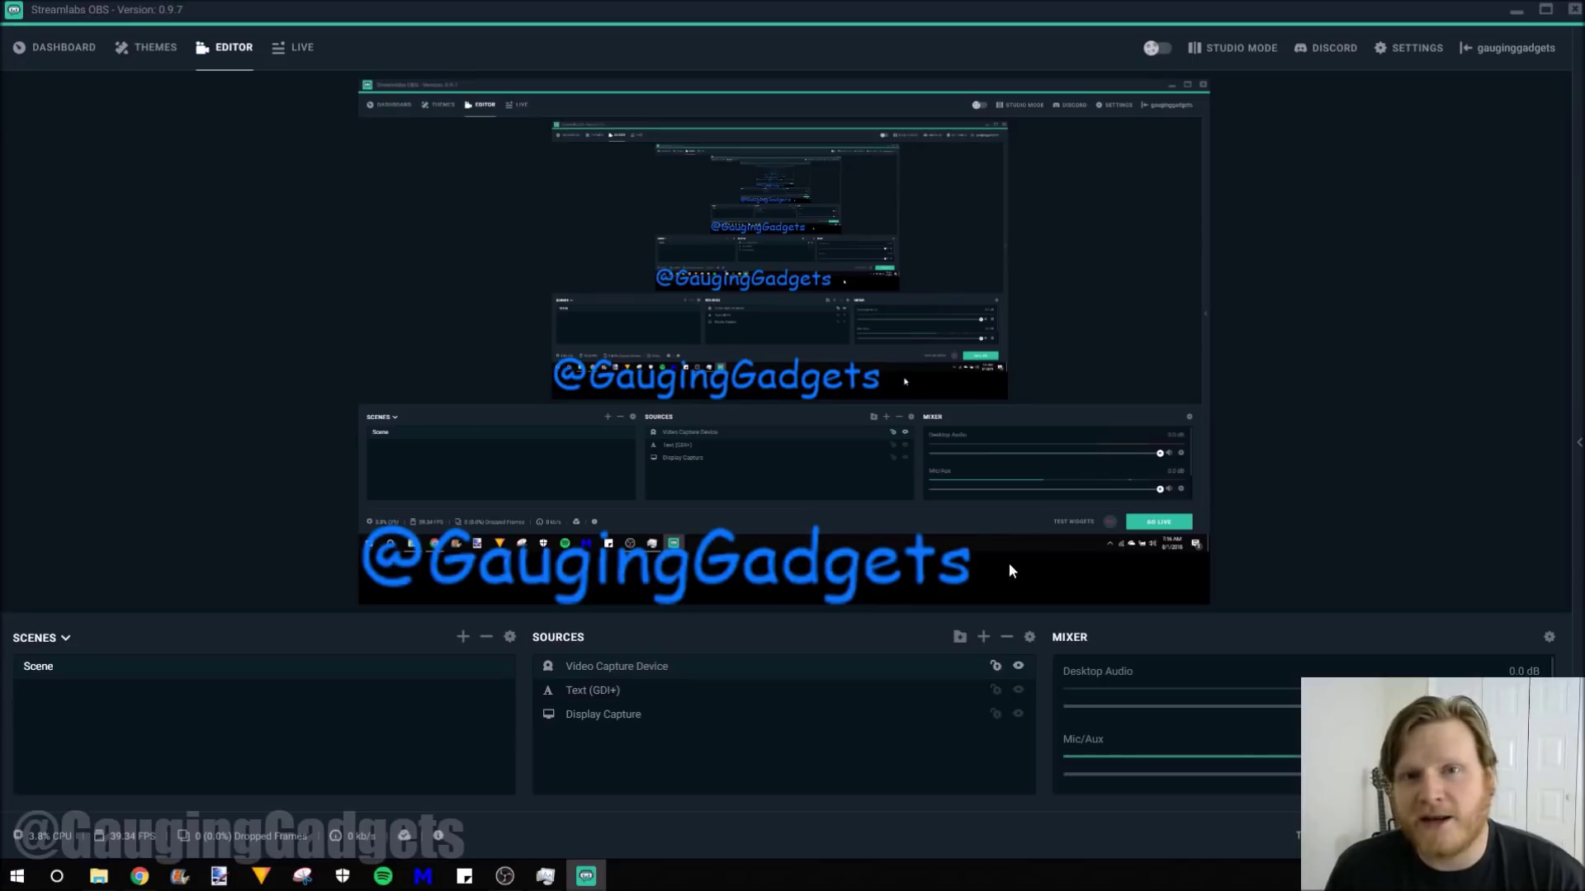
pyautogui.click(985, 643)
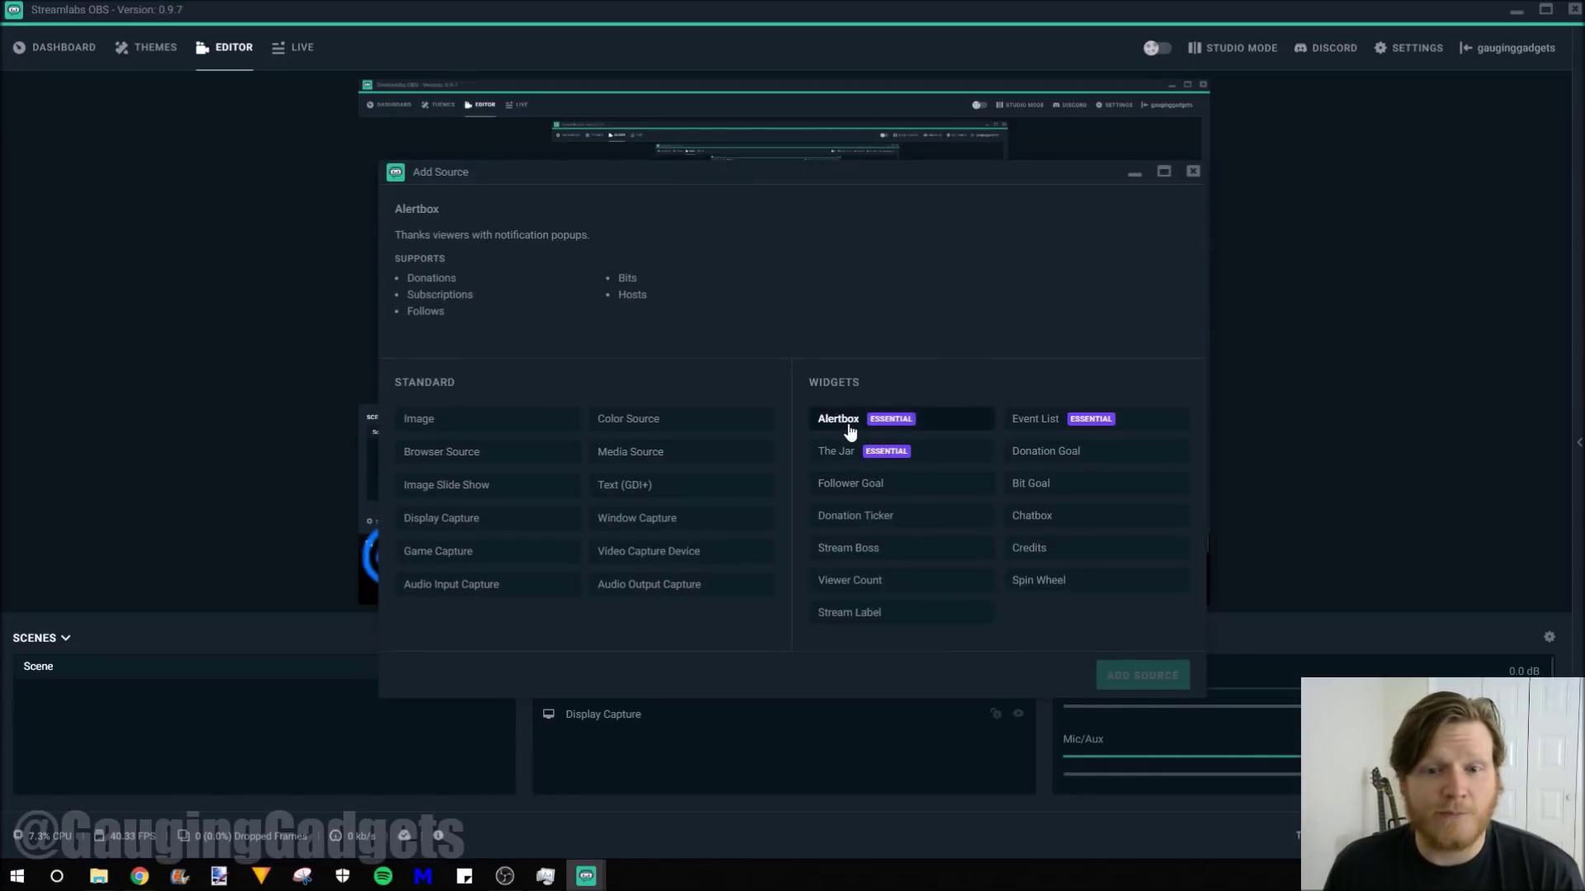
# Step: Add an 800x600 Alert Box widget source and open its widget settings page
pyautogui.click(843, 425)
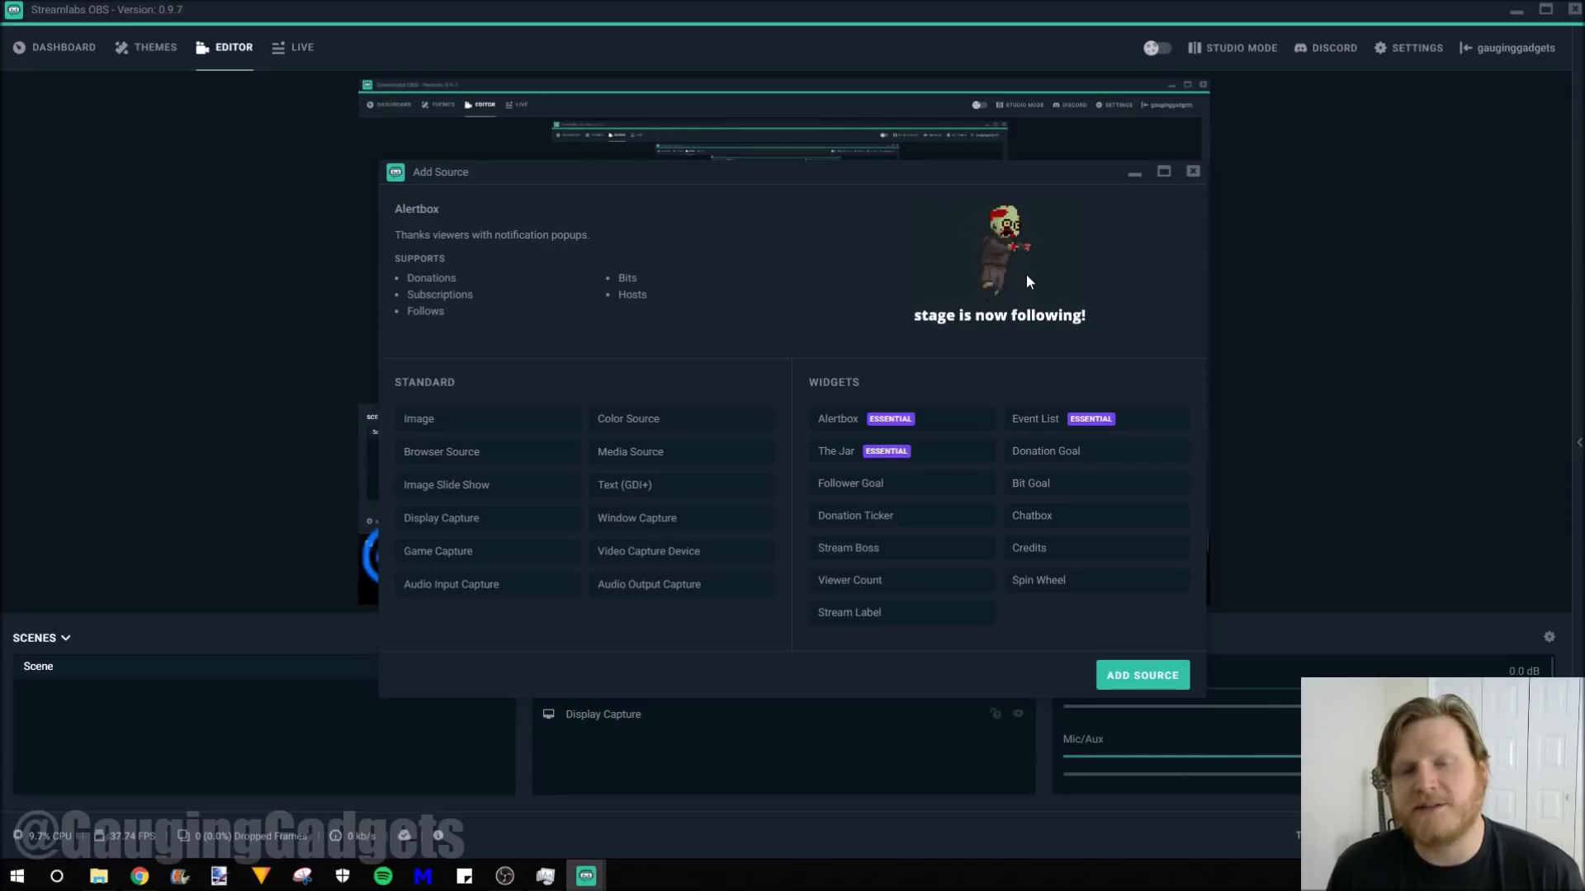
pyautogui.click(1143, 676)
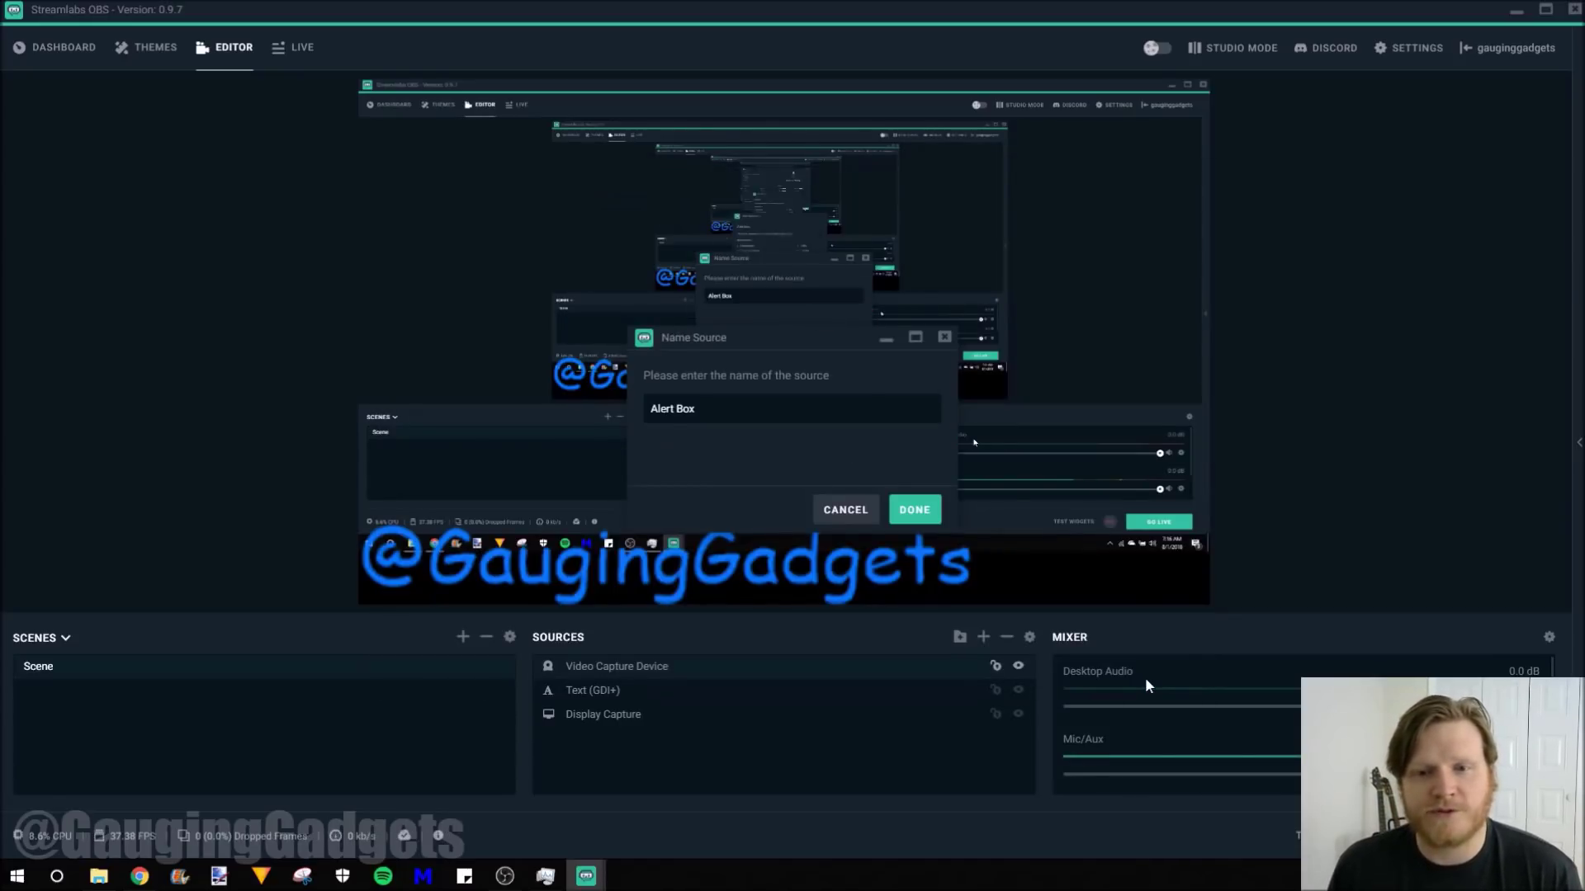
pyautogui.click(911, 513)
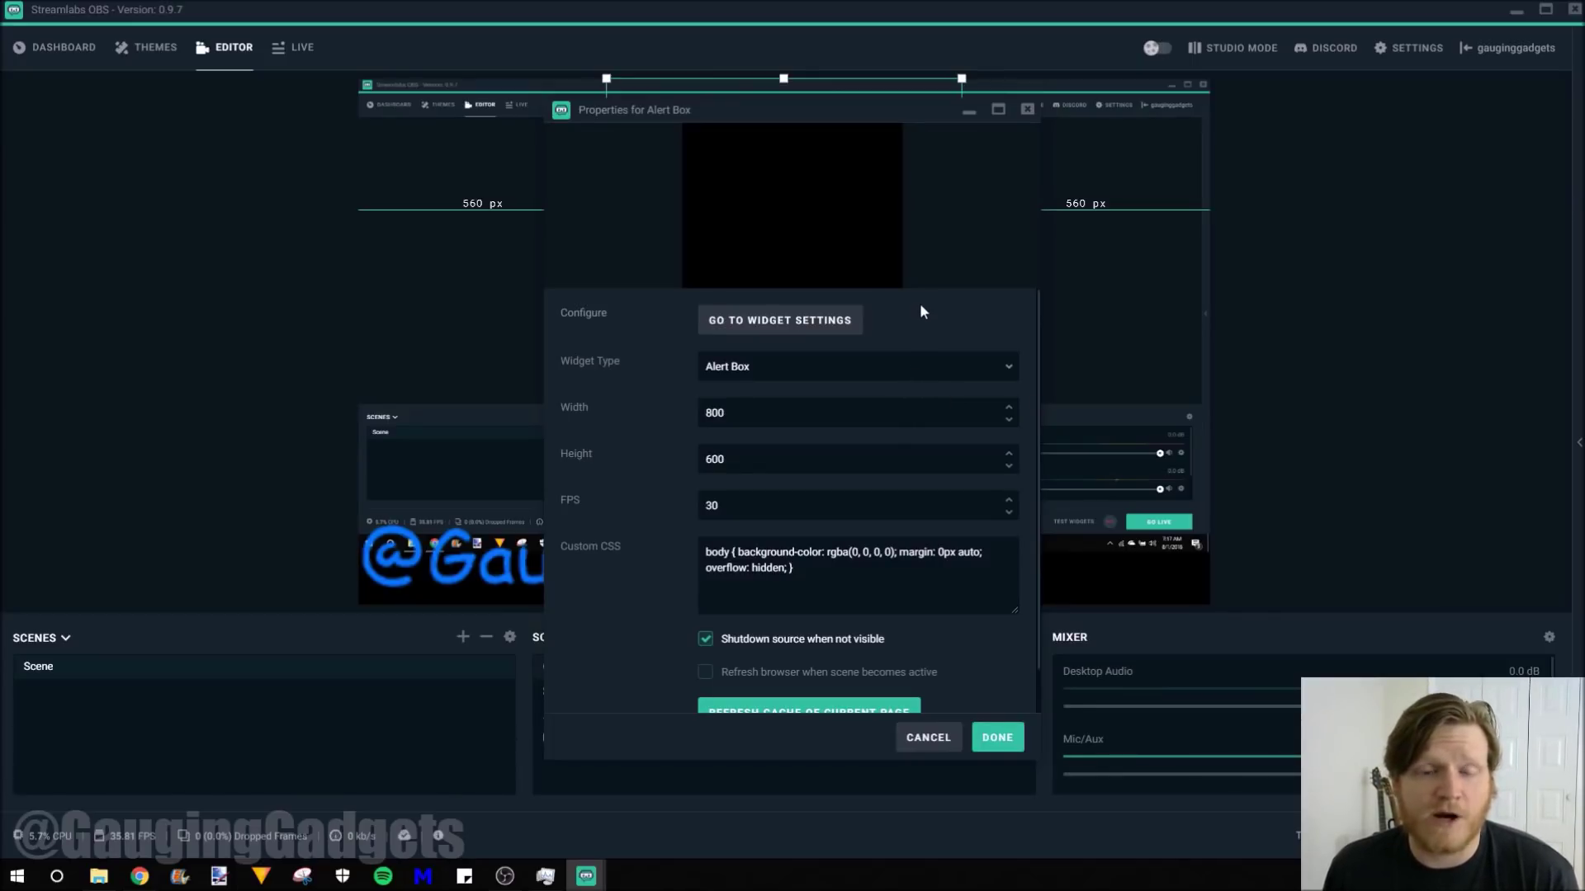
pyautogui.click(791, 329)
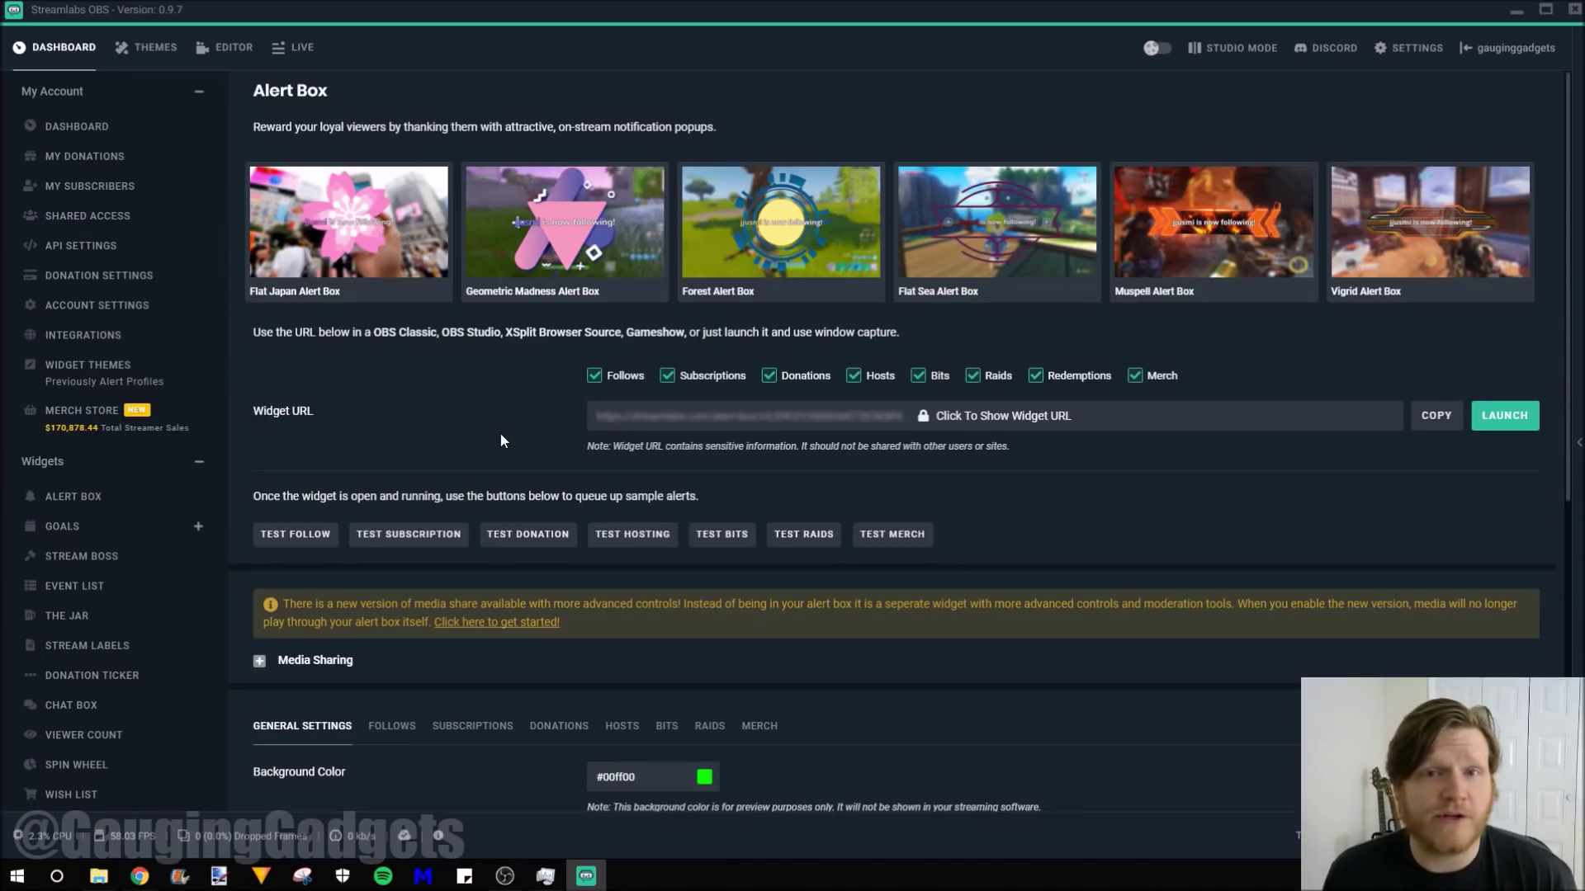
# Step: Save the Alert Box Follows settings with Fade In/Fade Out and Pulse text animation
pyautogui.scroll(-5, 499, 432)
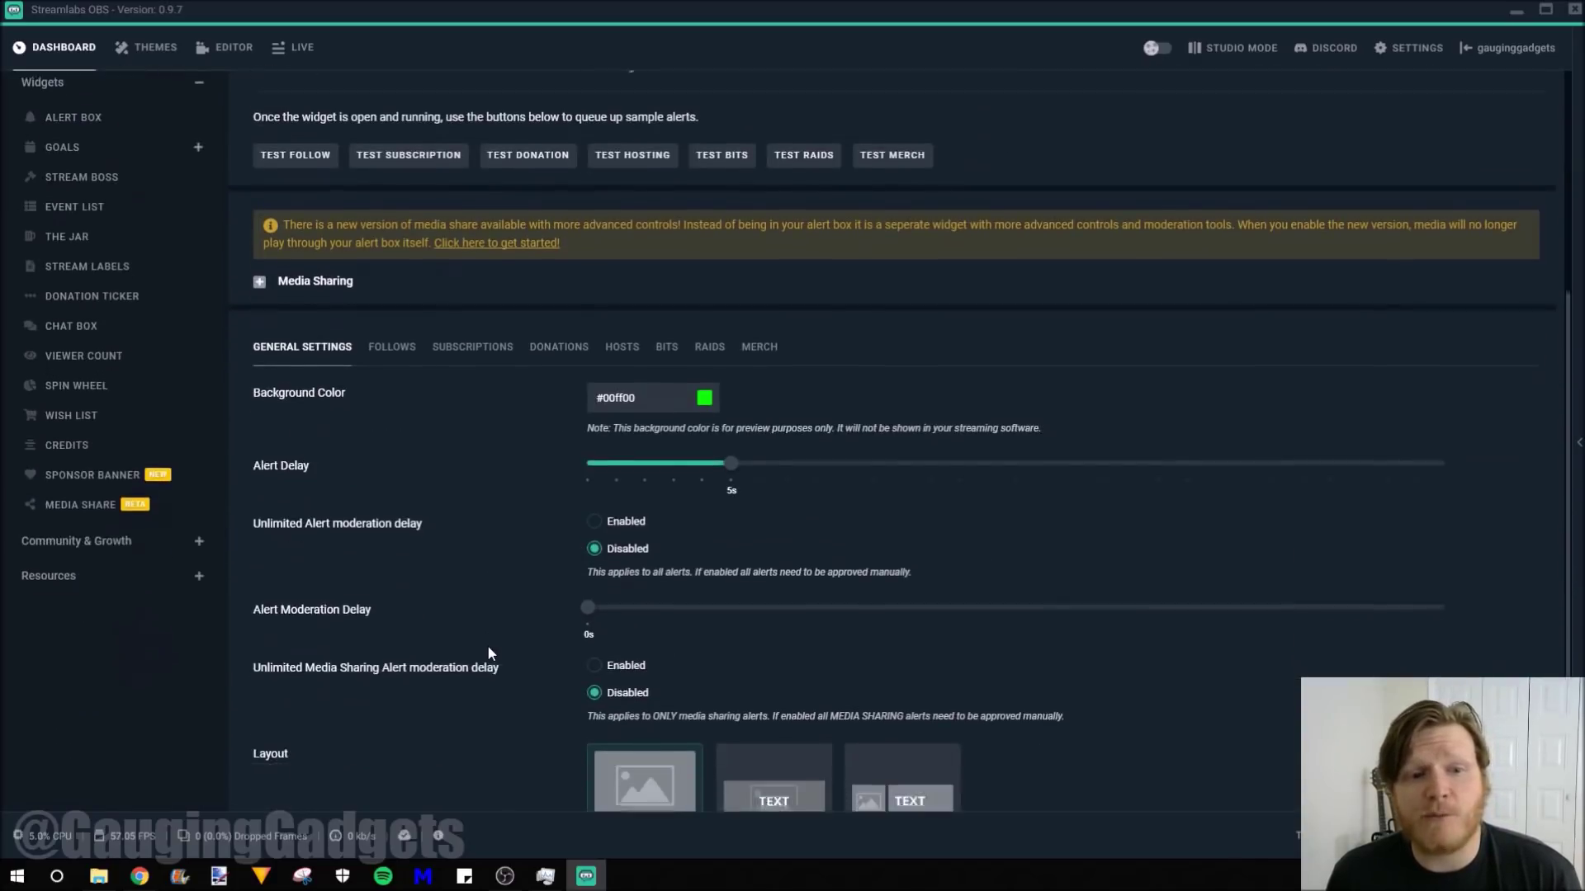
pyautogui.scroll(-2, 487, 646)
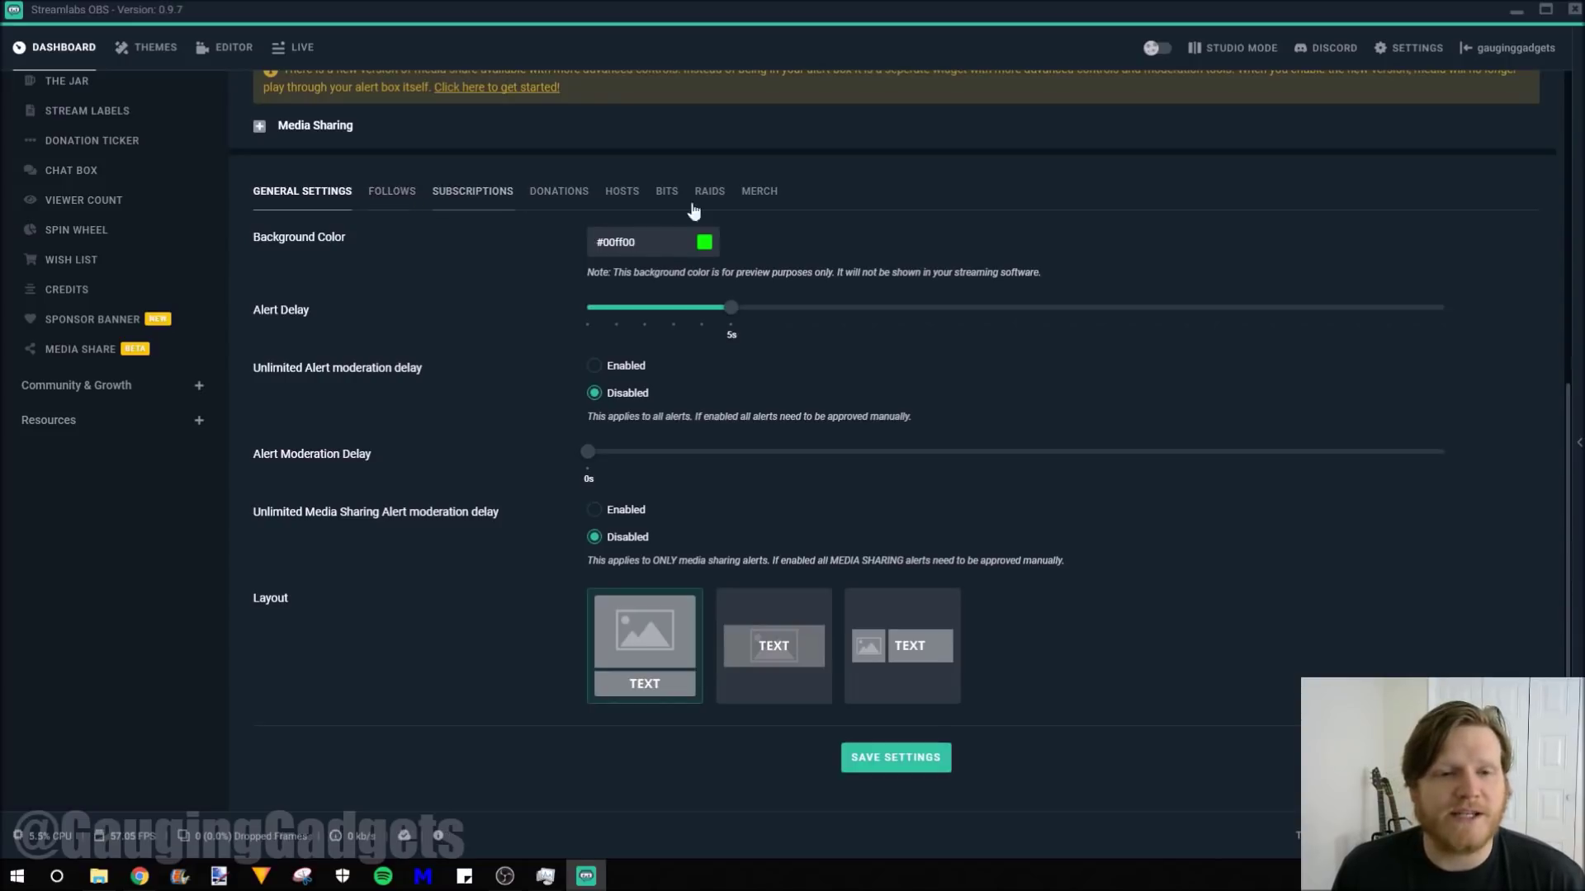
pyautogui.click(402, 194)
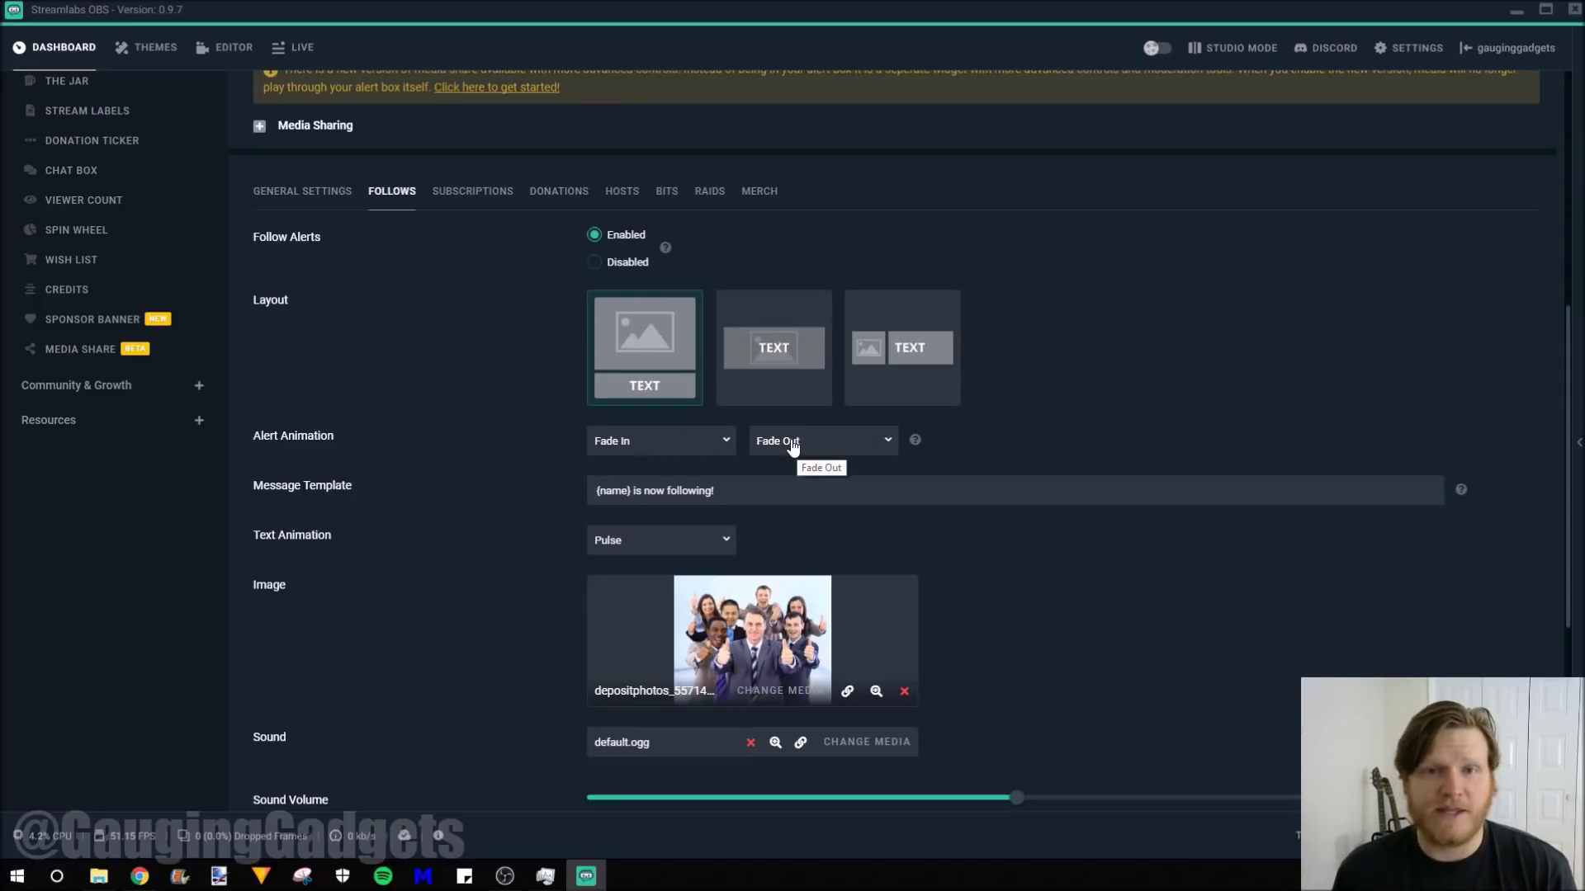
pyautogui.scroll(-5, 598, 690)
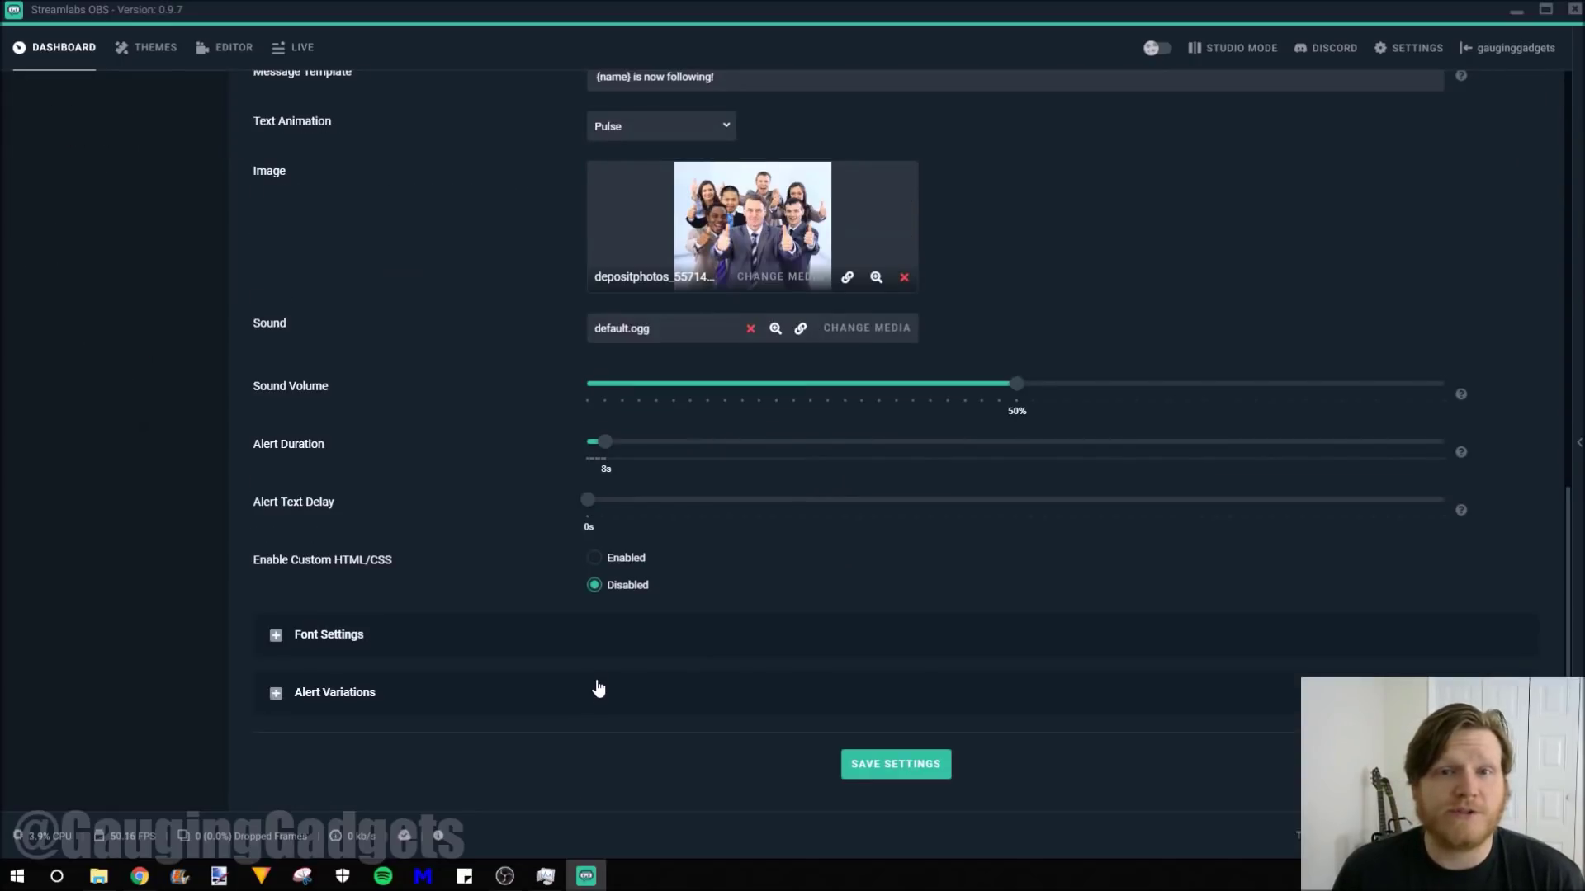
pyautogui.click(898, 765)
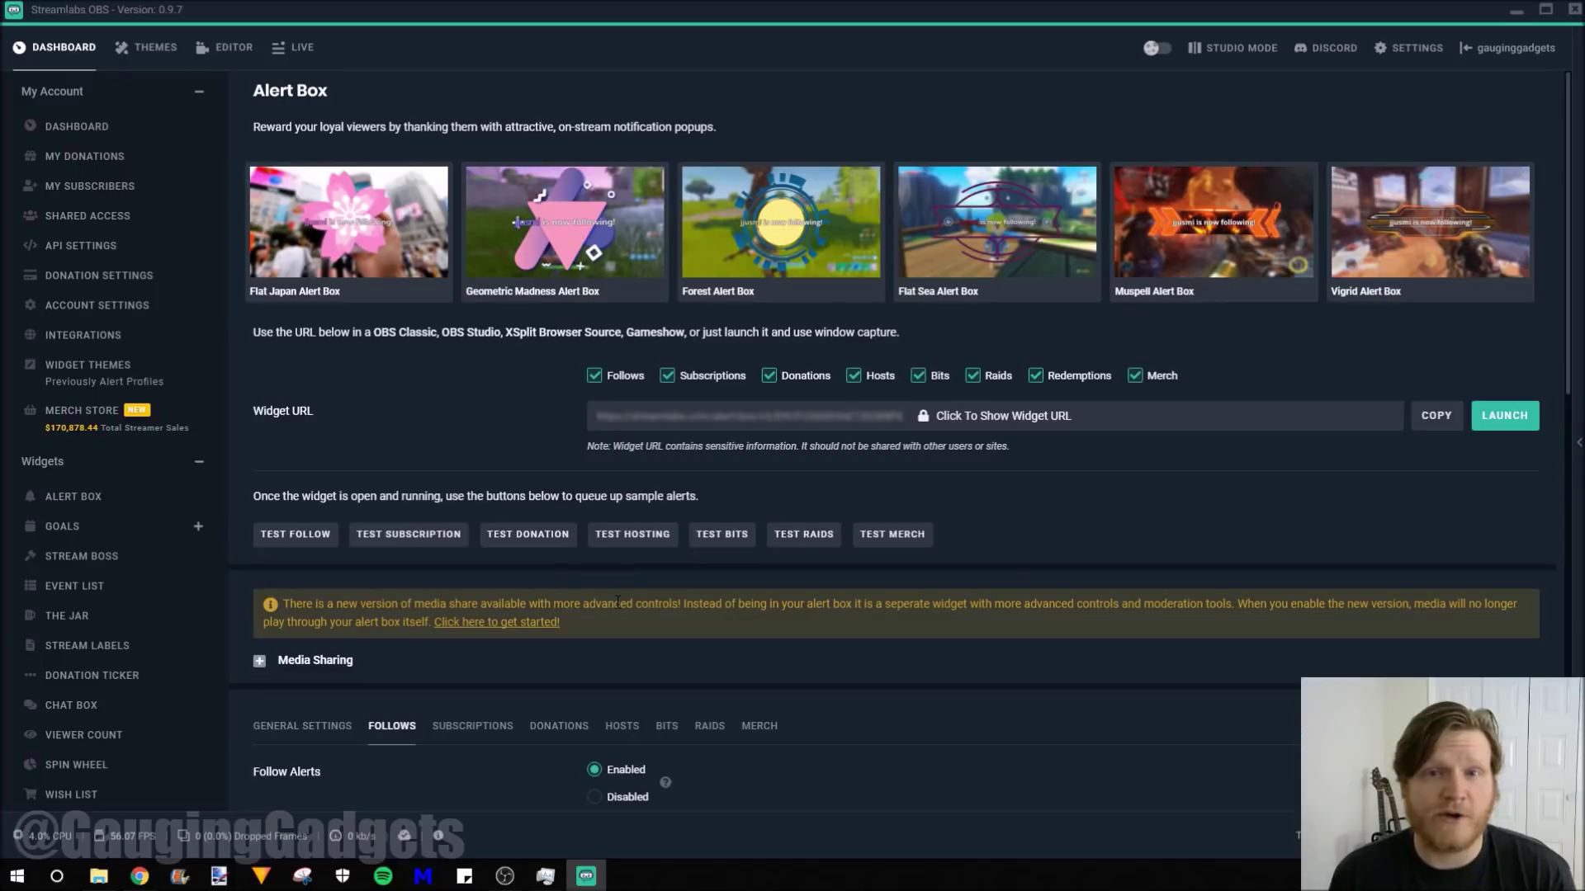
pyautogui.click(230, 61)
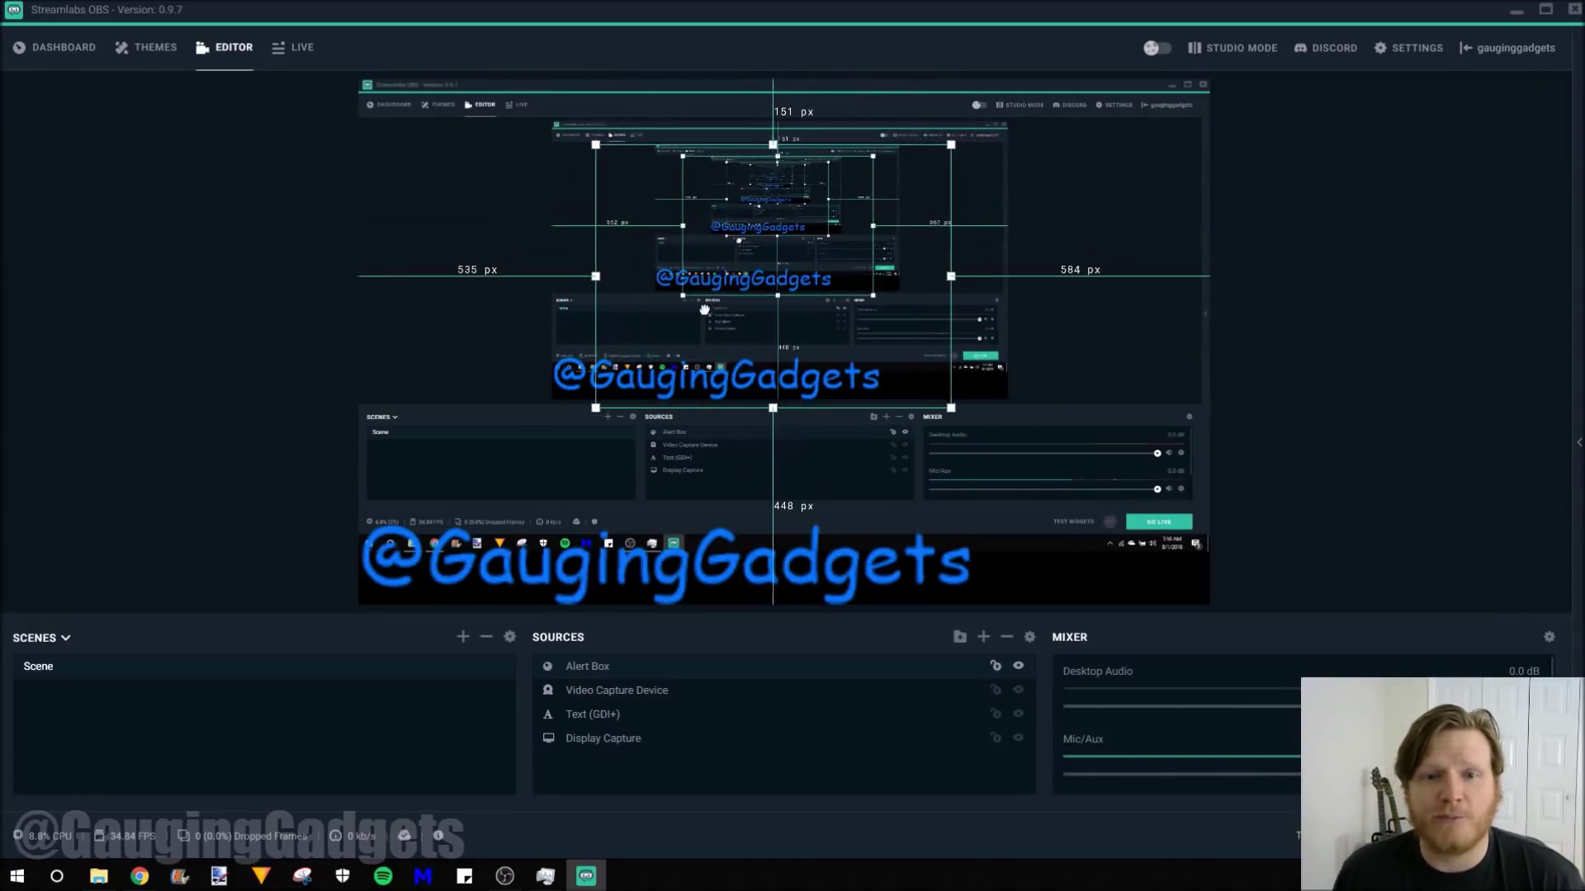
# Step: Restore the window beside Chrome and fire a test follow alert
pyautogui.press('super+Down')
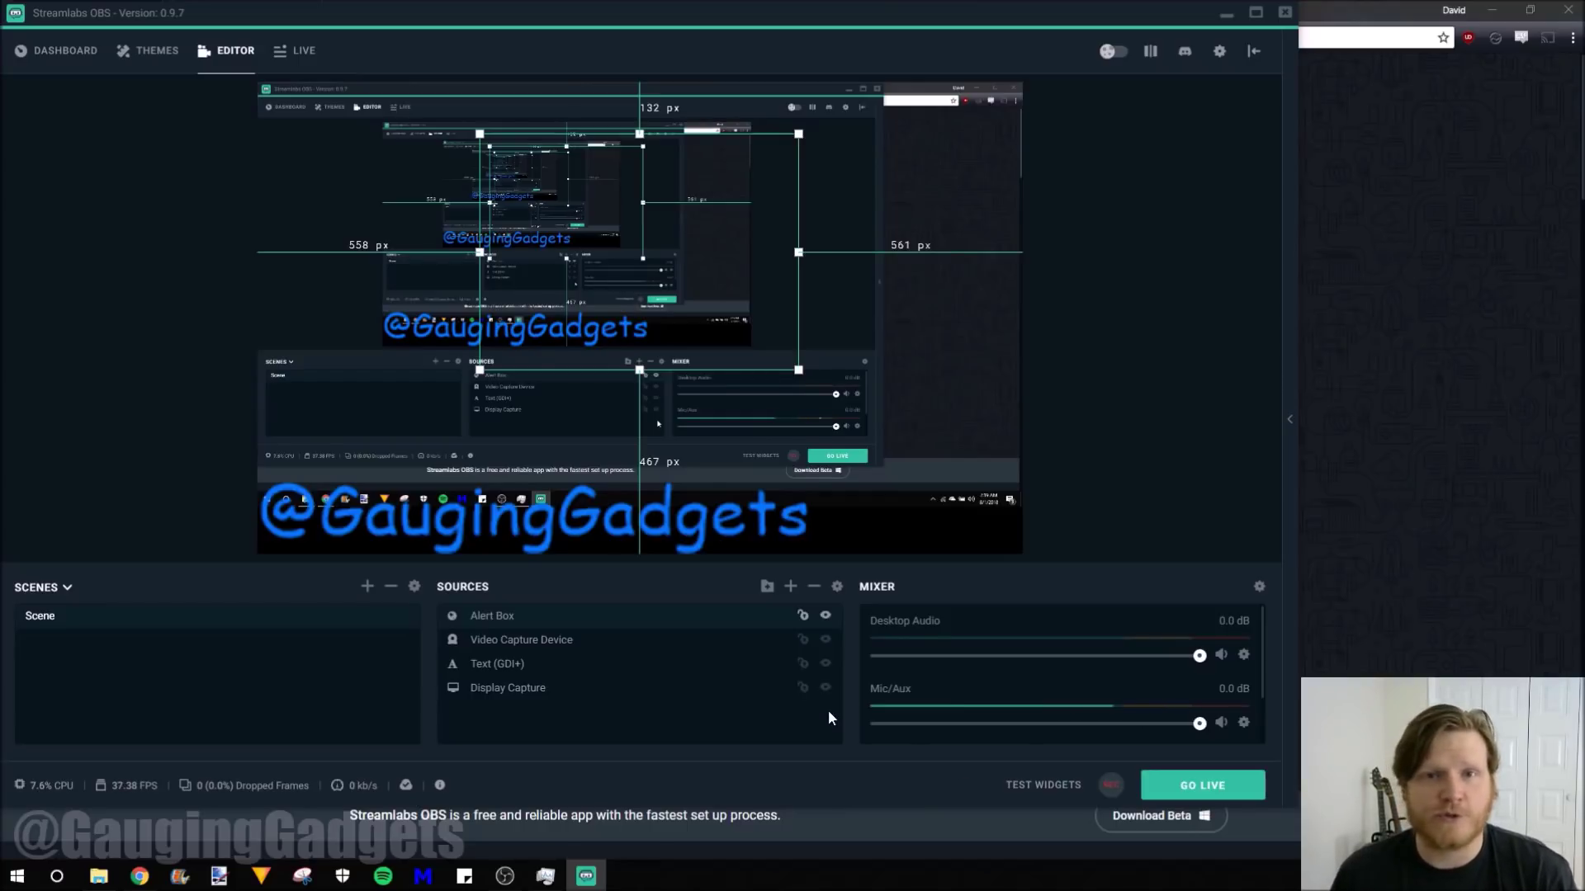
pyautogui.click(1047, 785)
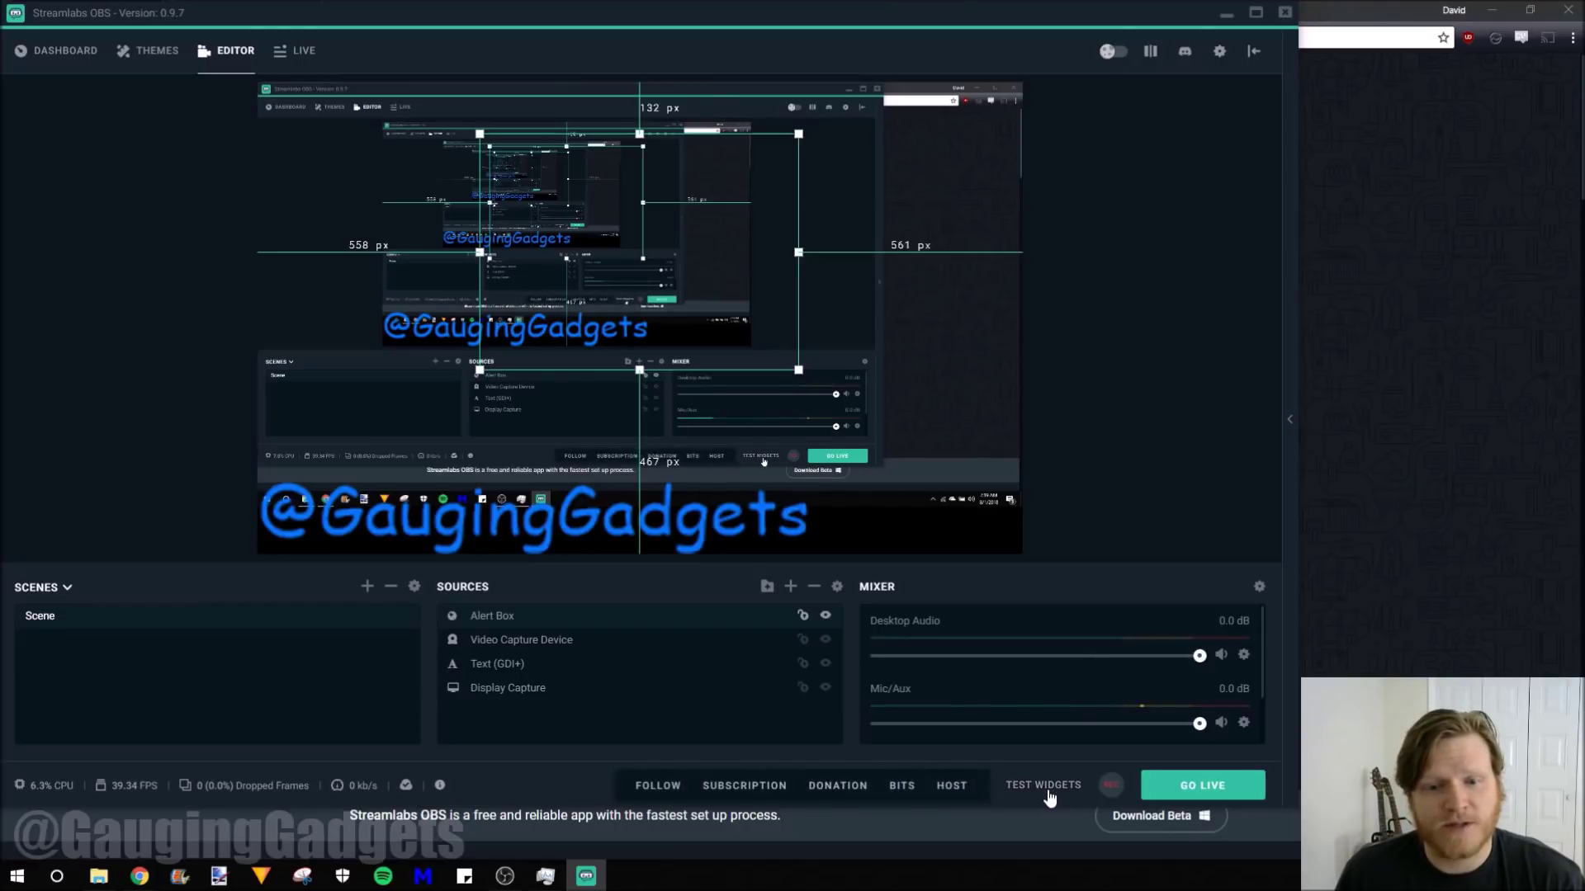
pyautogui.click(658, 789)
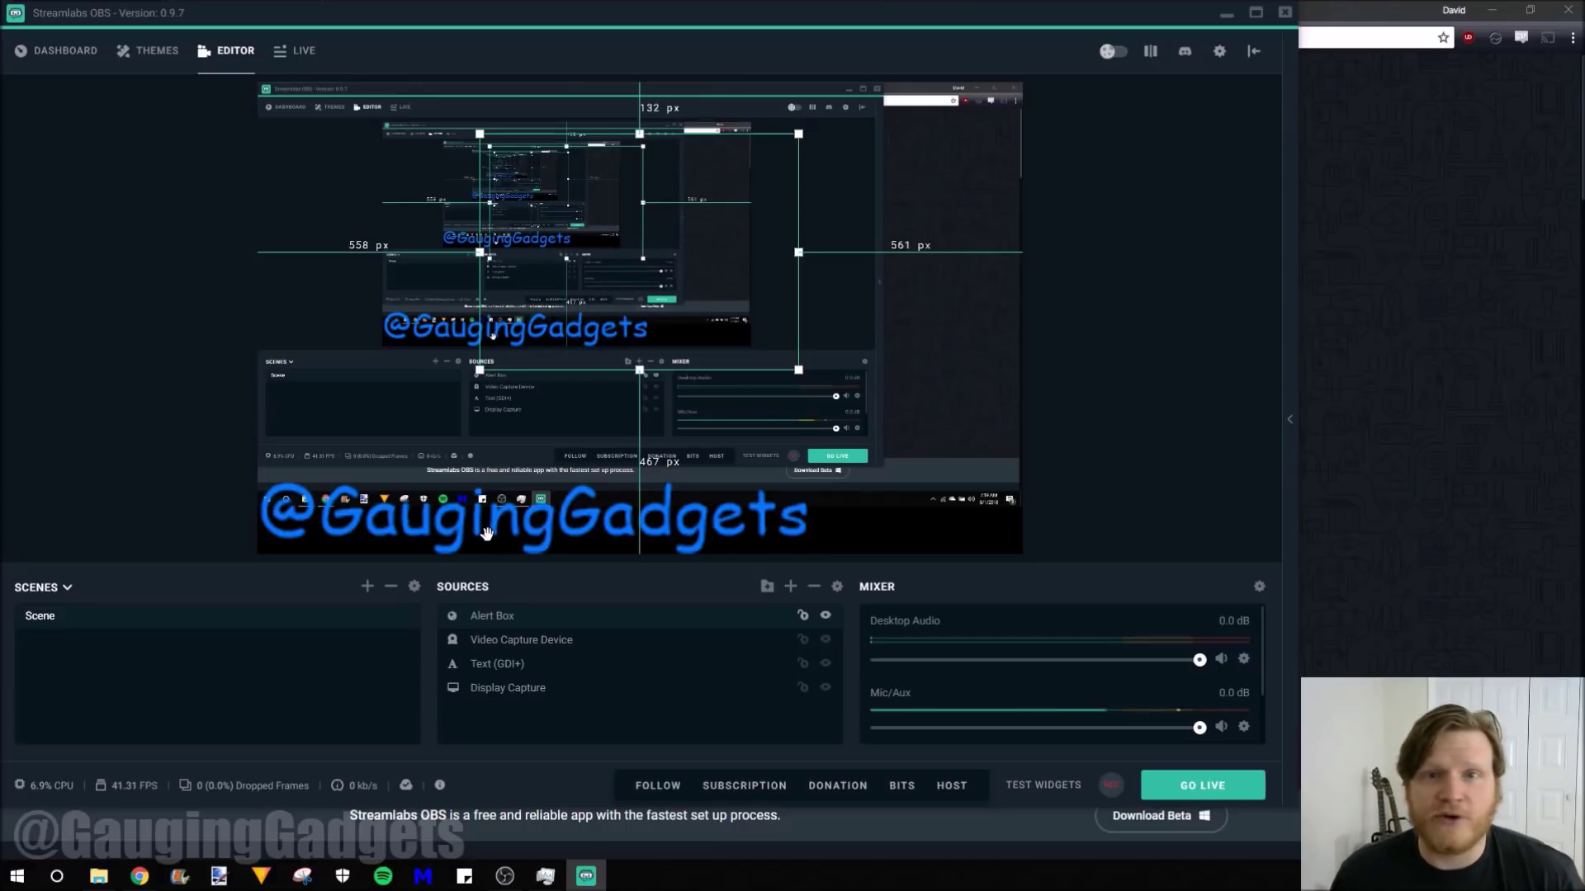
# Step: Add The Jar tip widget to the scene, keeping the name 'The Jar'
pyautogui.click(790, 586)
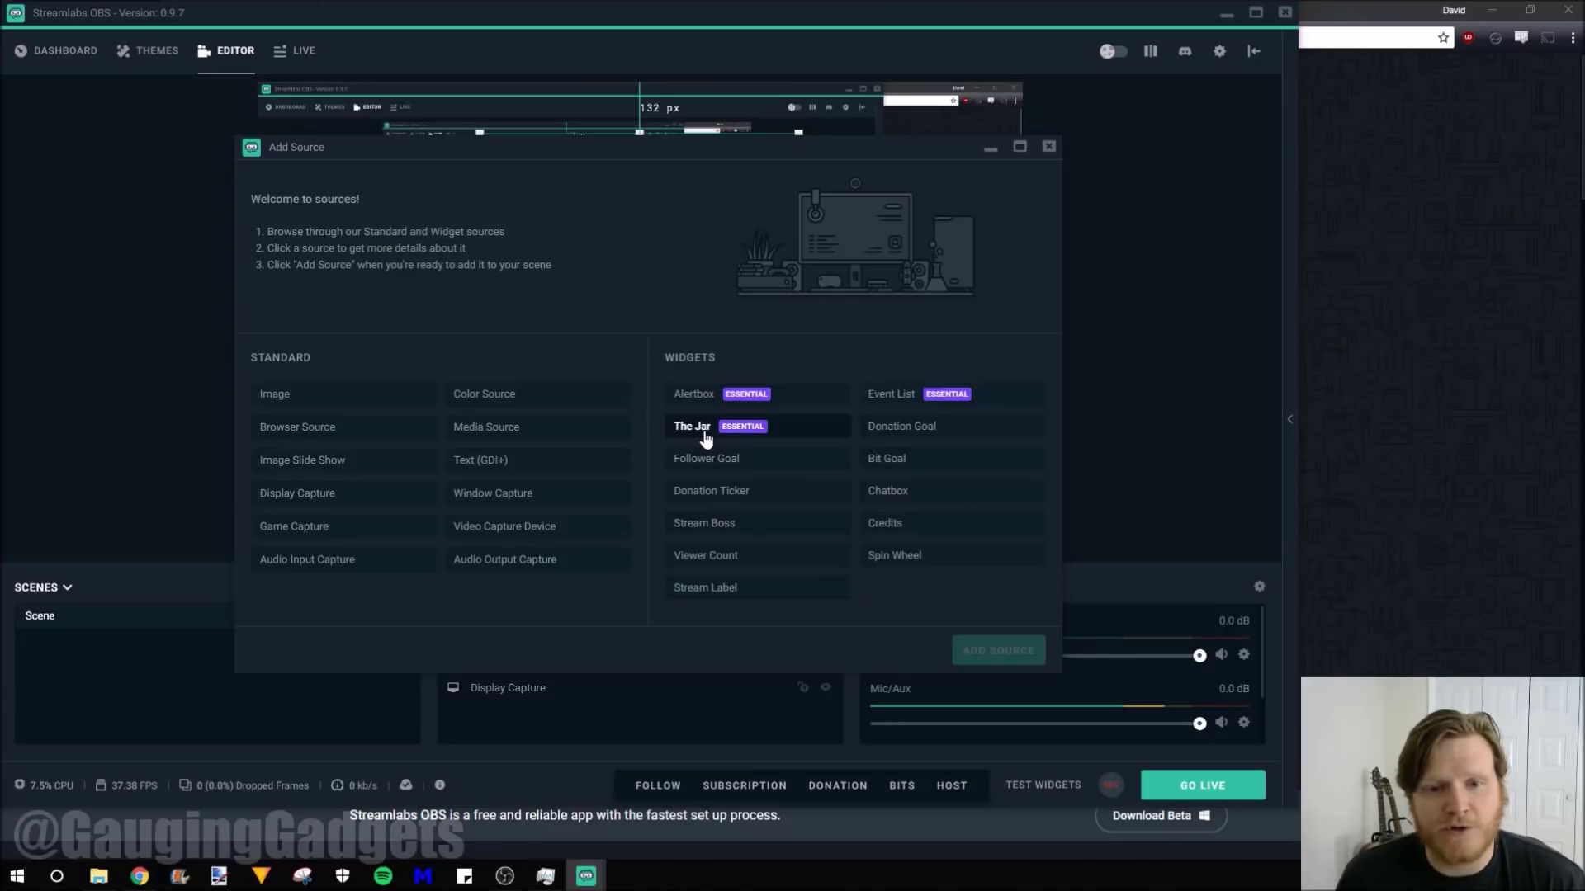
pyautogui.click(697, 428)
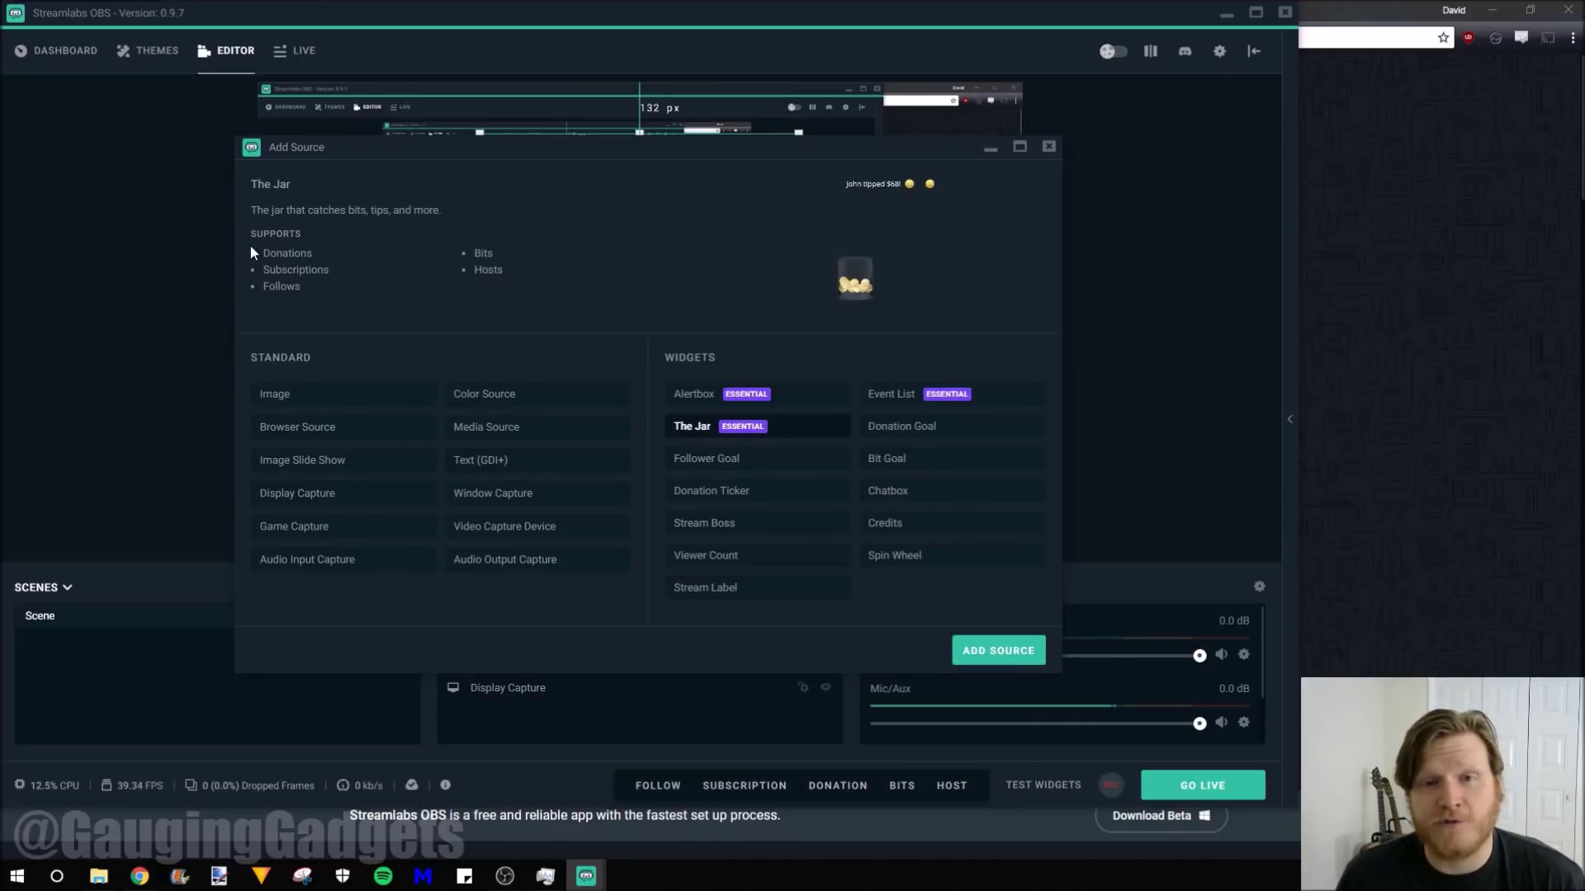
pyautogui.click(998, 653)
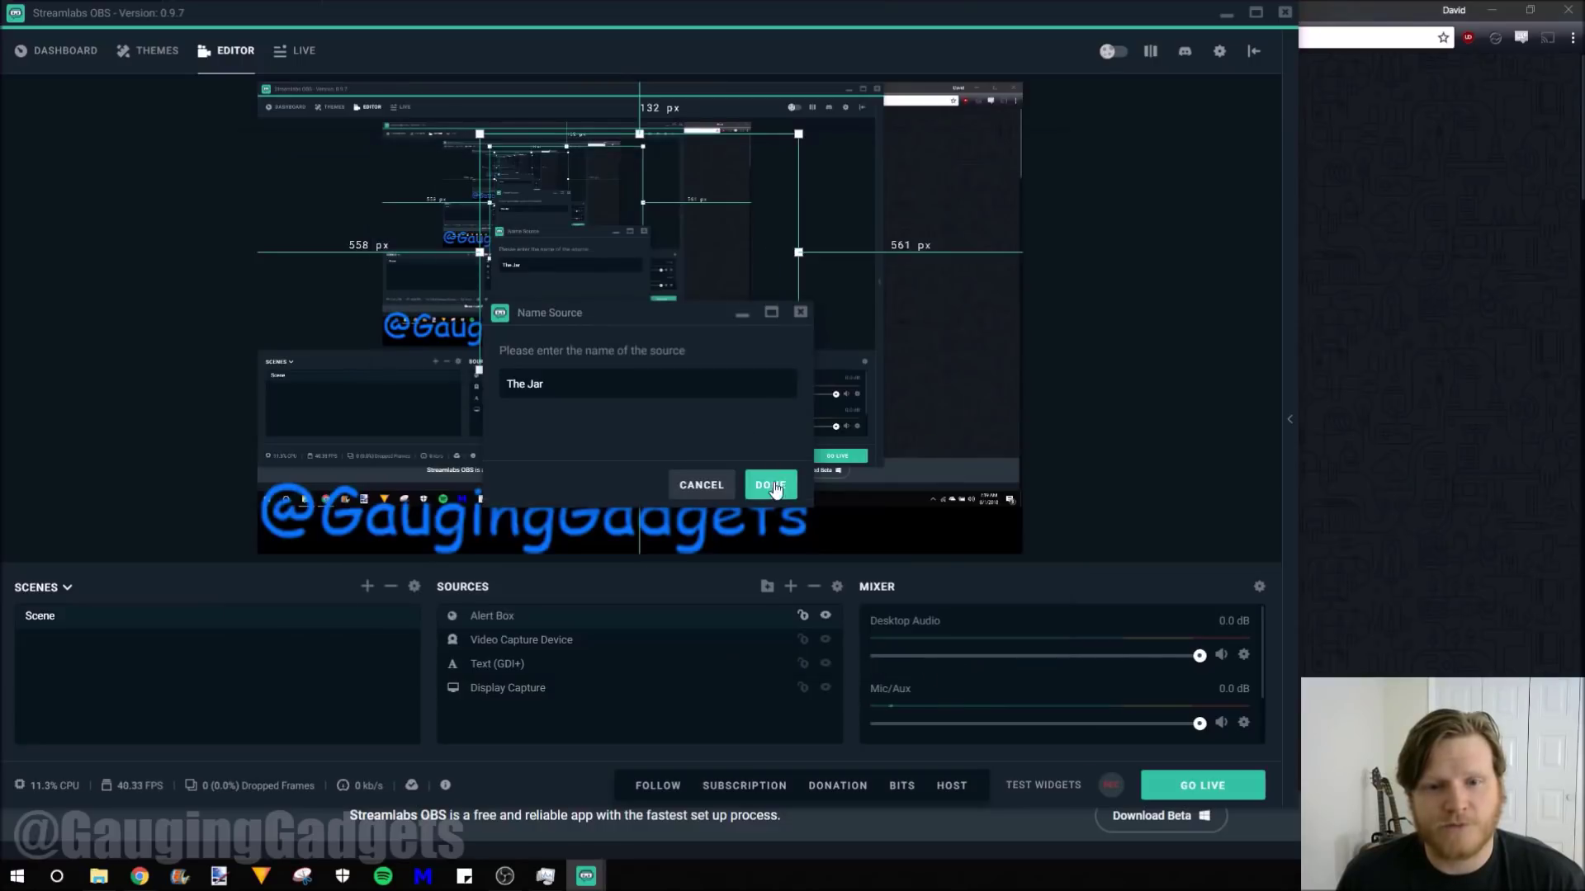
pyautogui.click(771, 485)
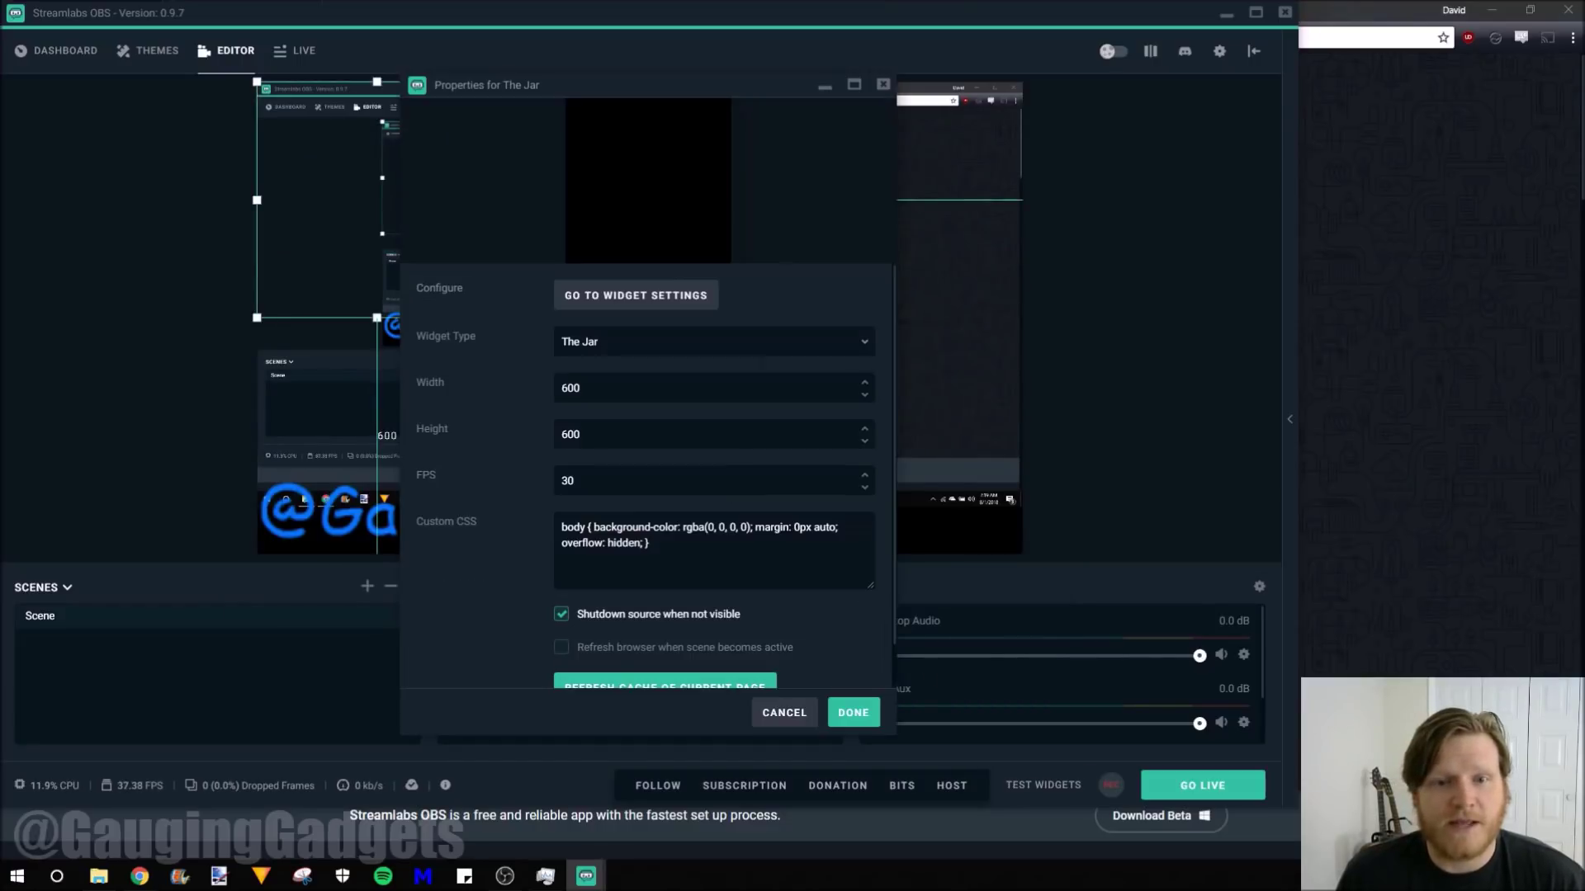
# Step: Set The Jar's image to the brandy glass in its widget settings
pyautogui.click(635, 298)
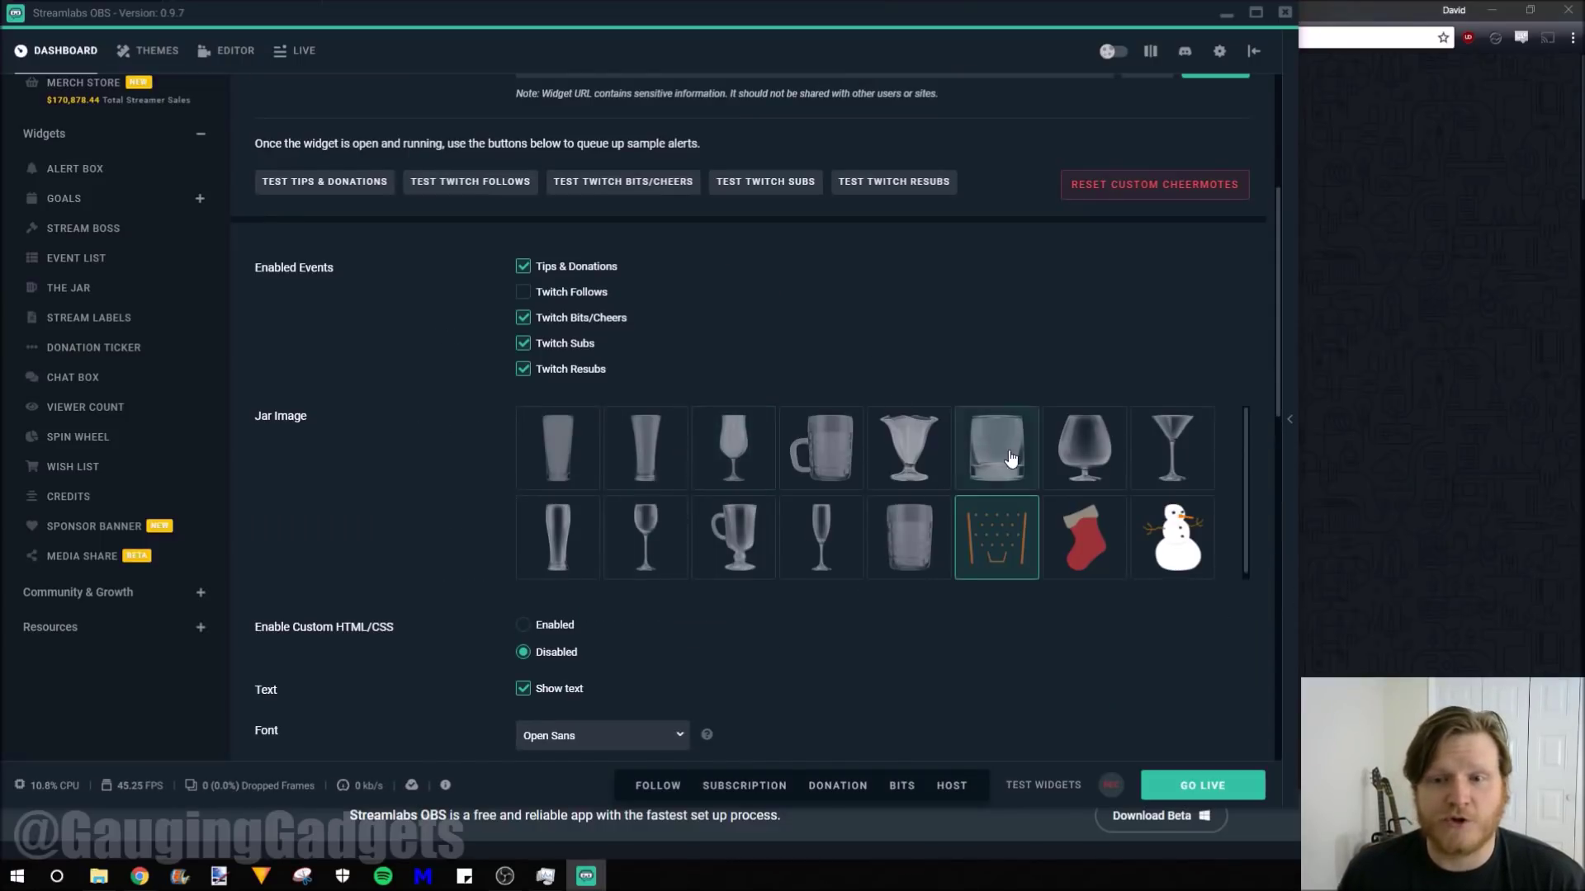
pyautogui.click(1089, 468)
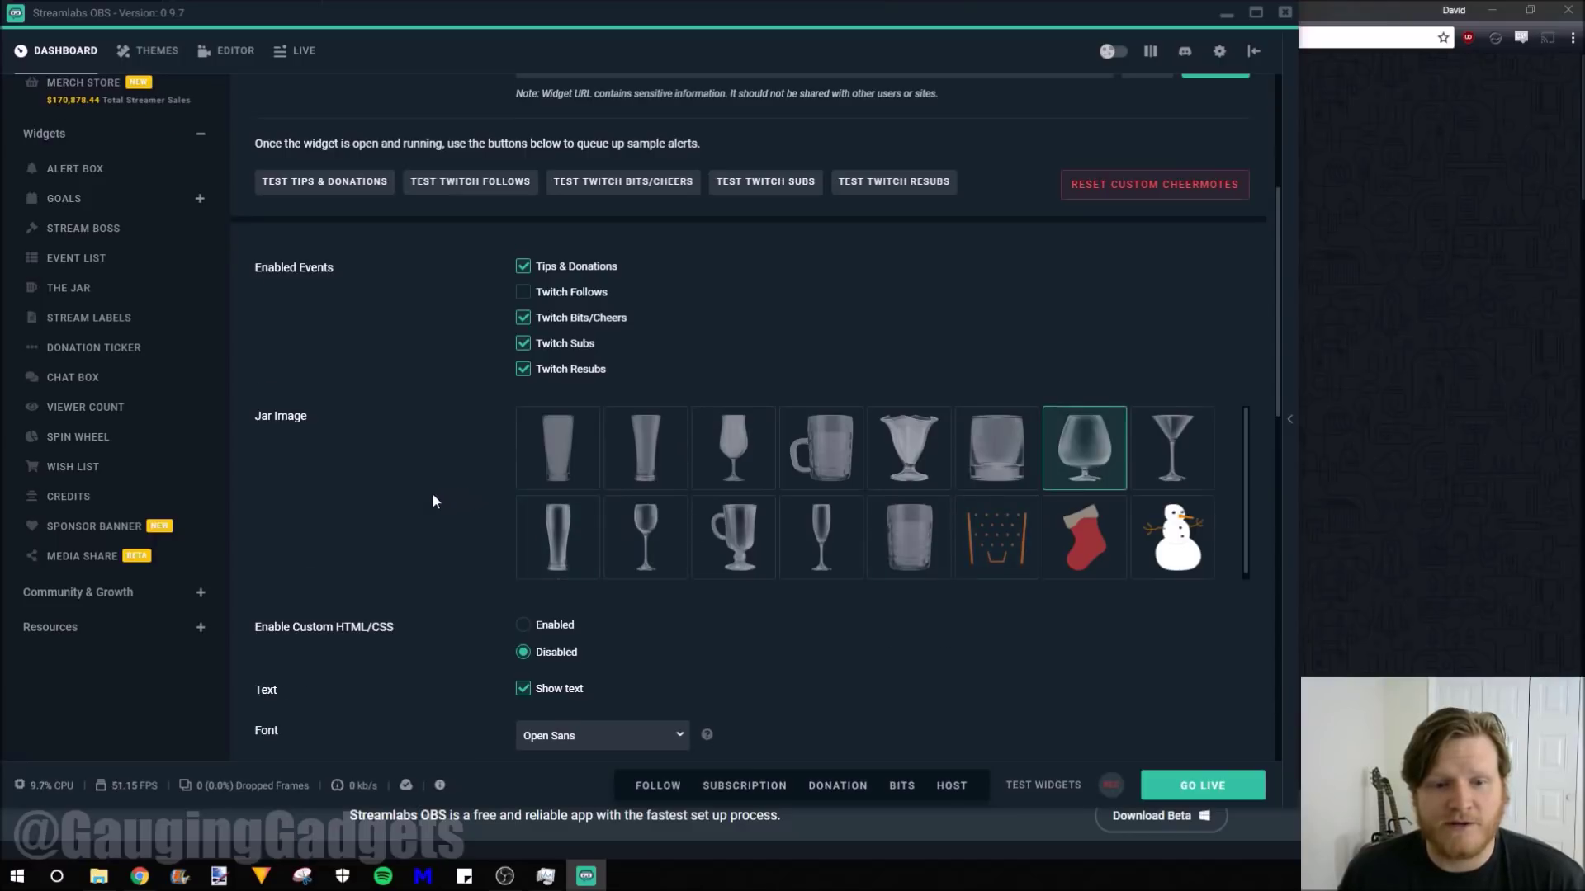
pyautogui.scroll(-5, 413, 470)
pyautogui.scroll(-7, 383, 443)
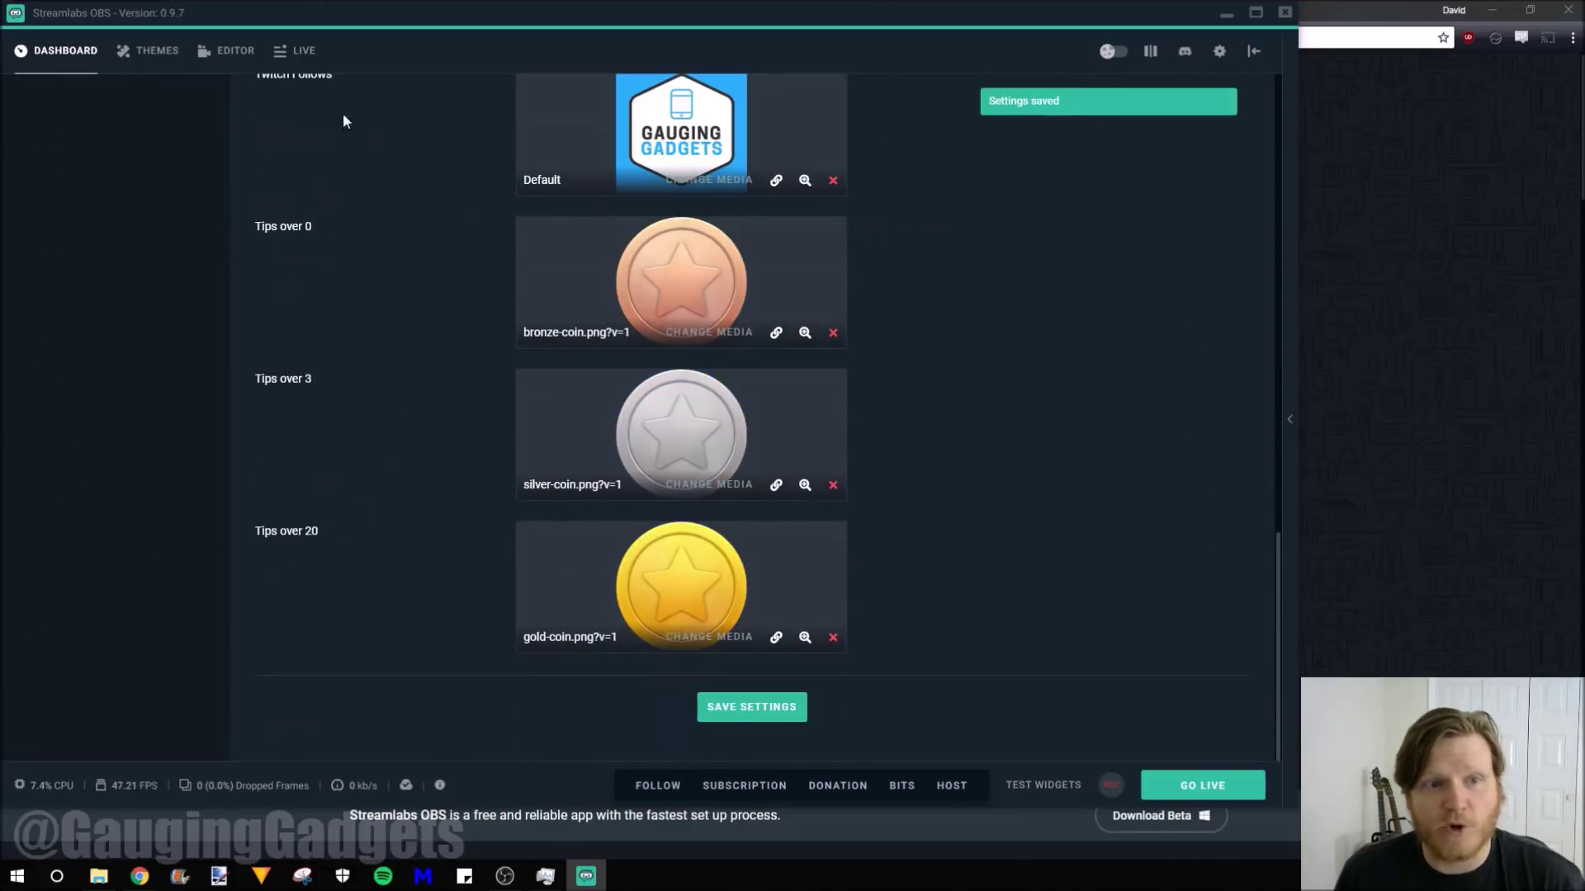
pyautogui.click(216, 55)
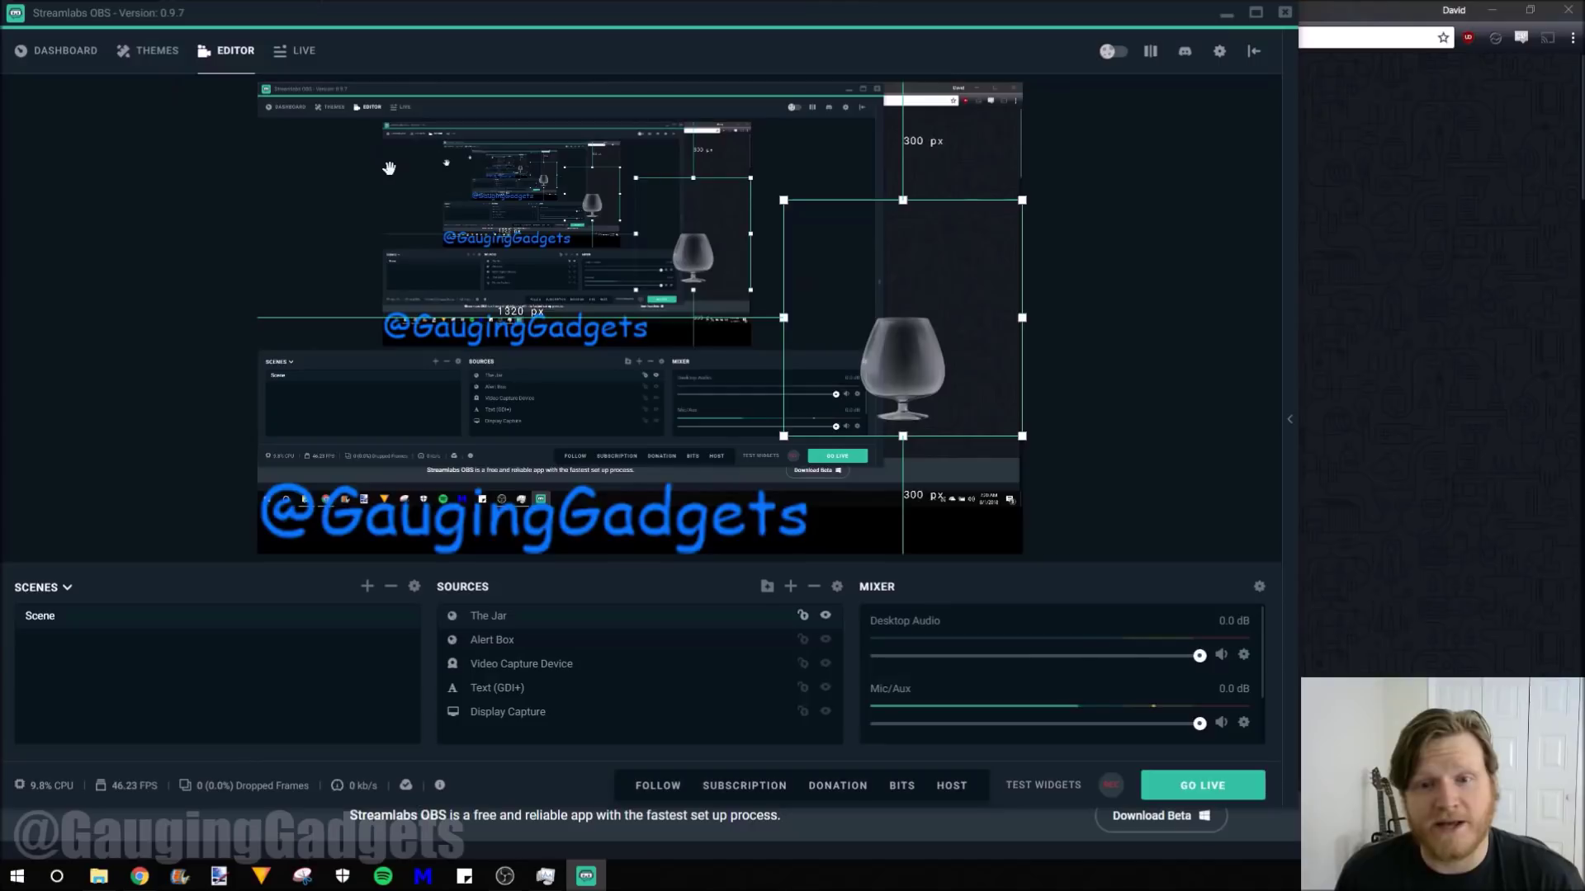
# Step: Drag The Jar into the bottom-right corner and fire another test follow alert
pyautogui.moveTo(906, 392); pyautogui.dragTo(966, 508)
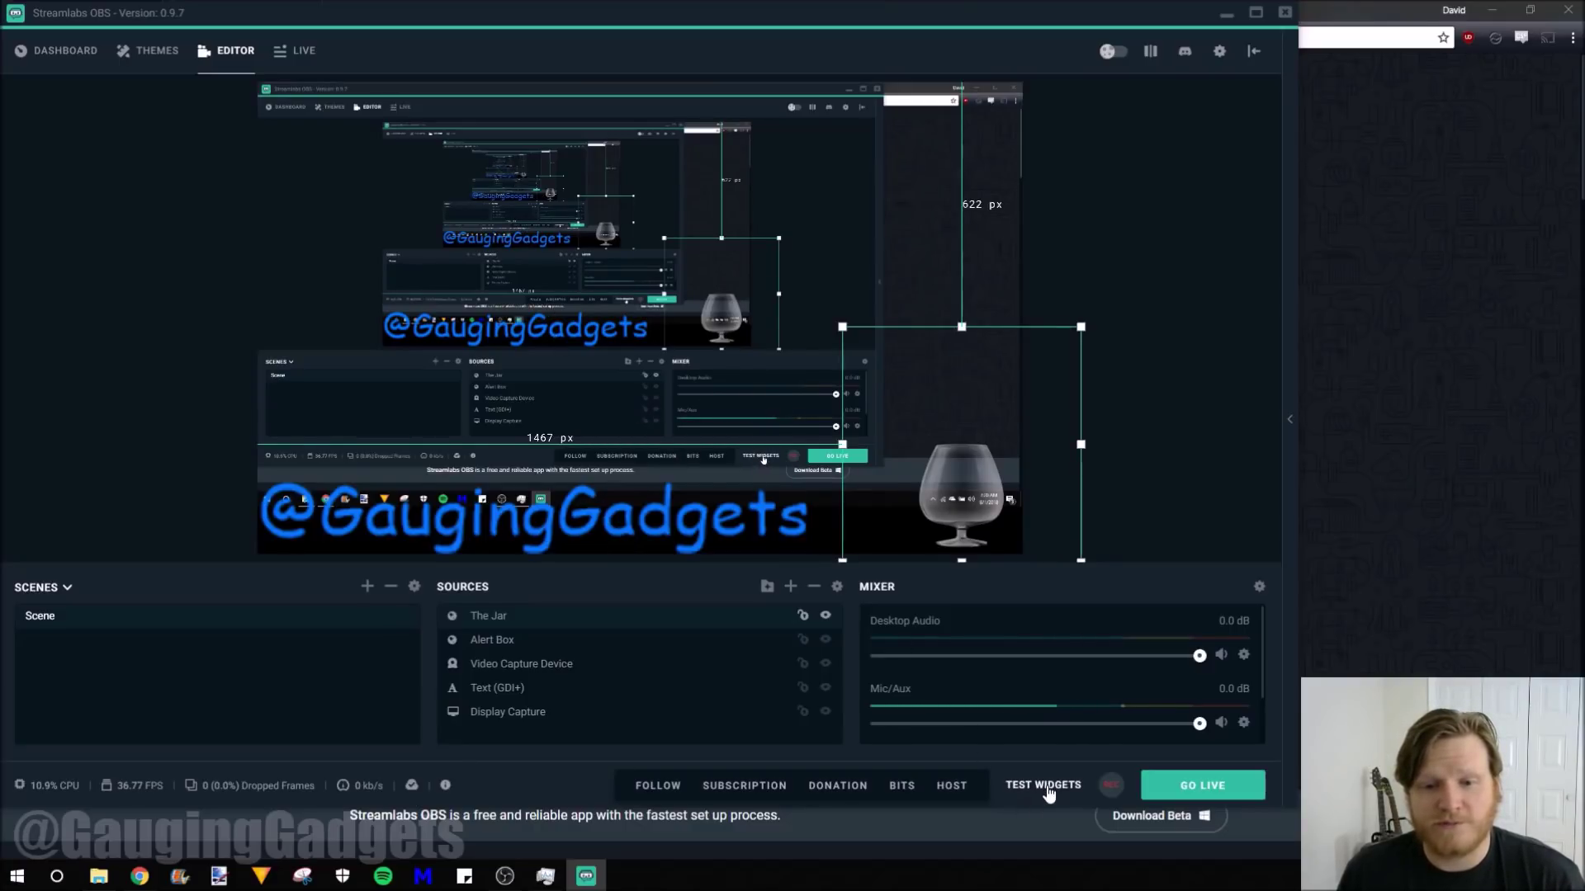
pyautogui.click(657, 789)
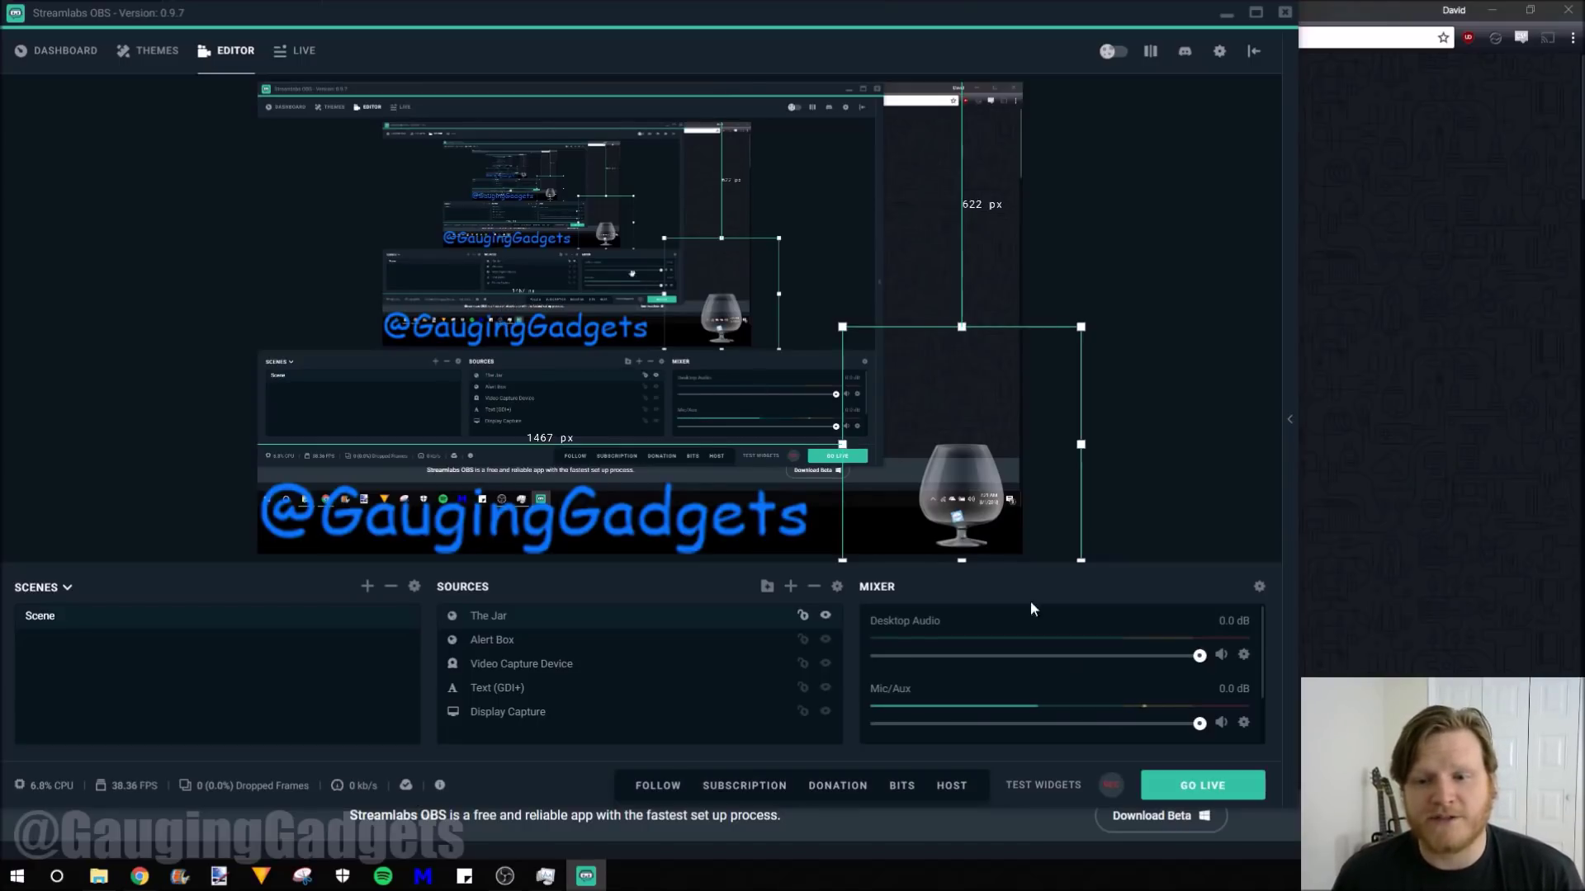
# Step: Start the broadcast, confirming the stream title and the IRL category for Twitch
pyautogui.click(1203, 791)
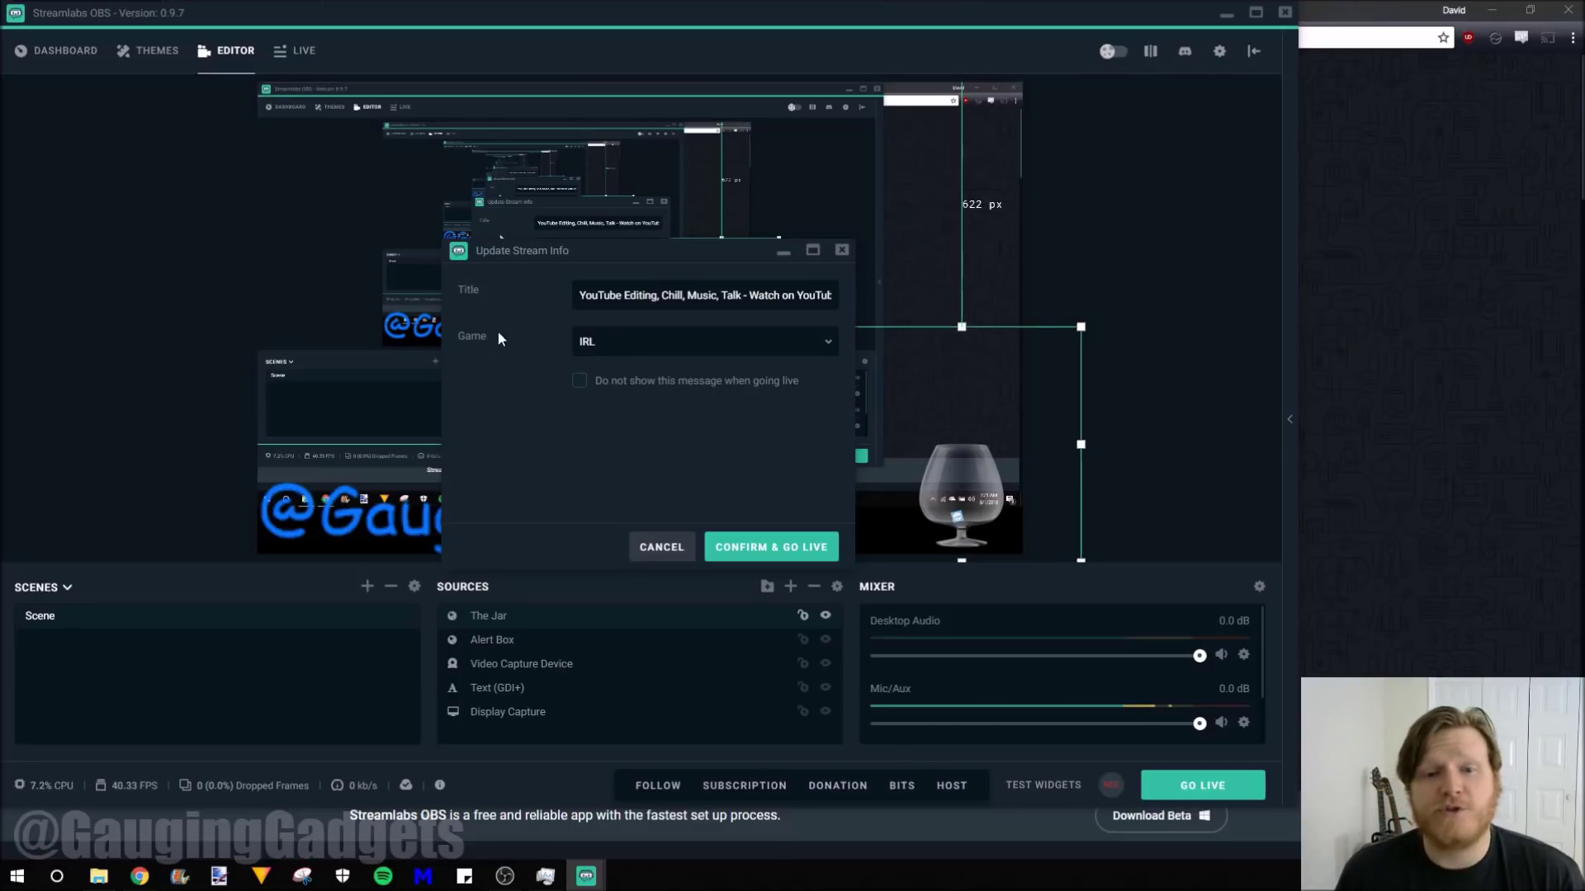
pyautogui.click(765, 549)
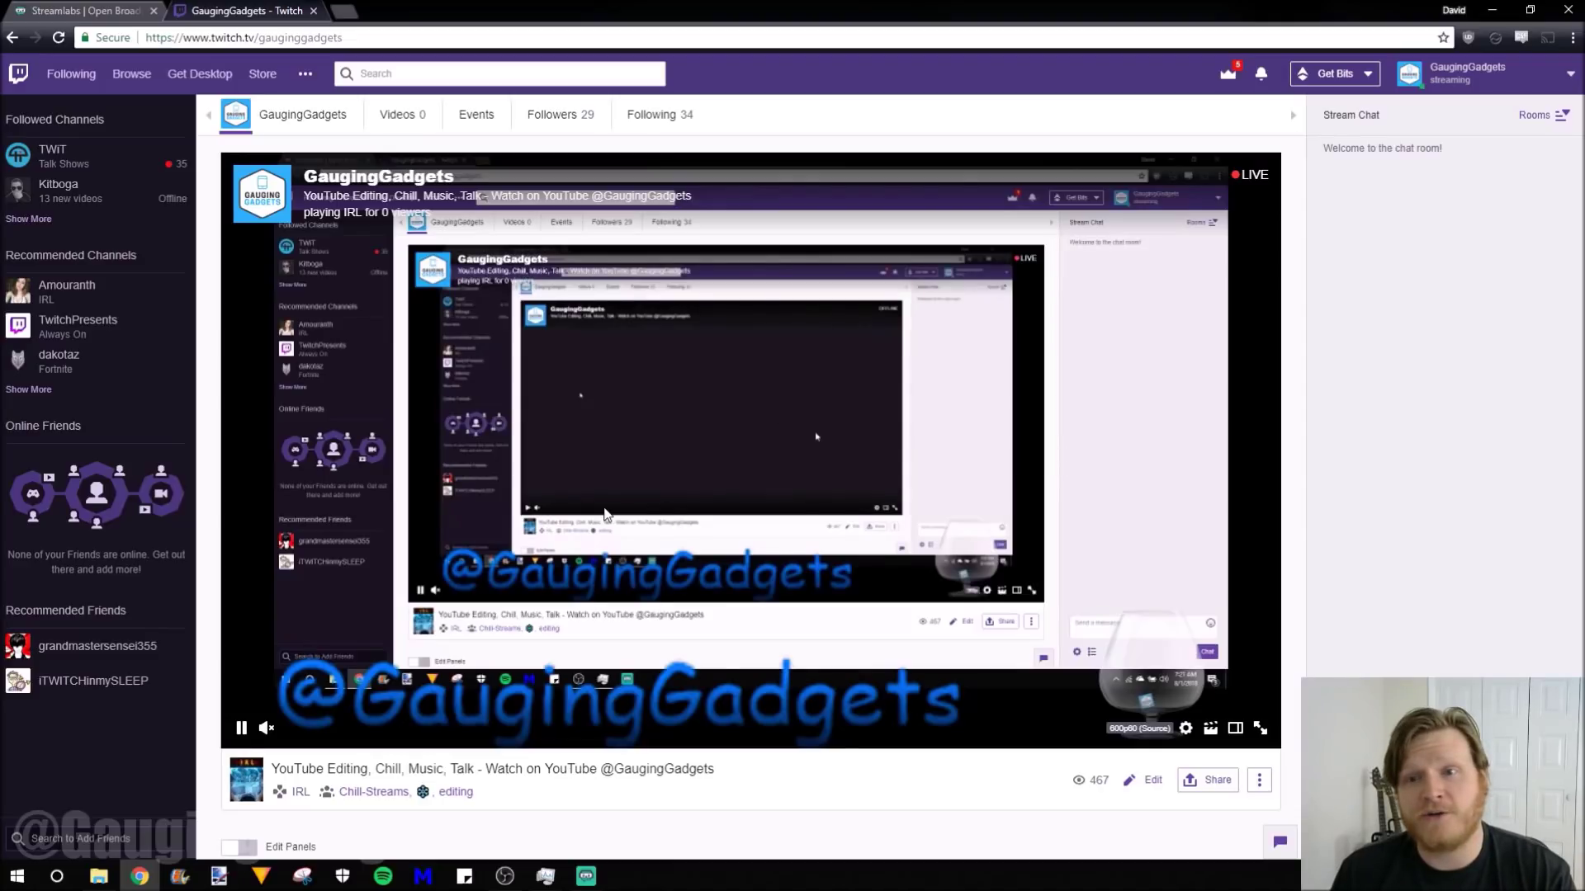
# Step: Bring Streamlabs OBS forward, then watch the live Twitch stream and its follow alert
pyautogui.hotkey('alt', 'Tab')
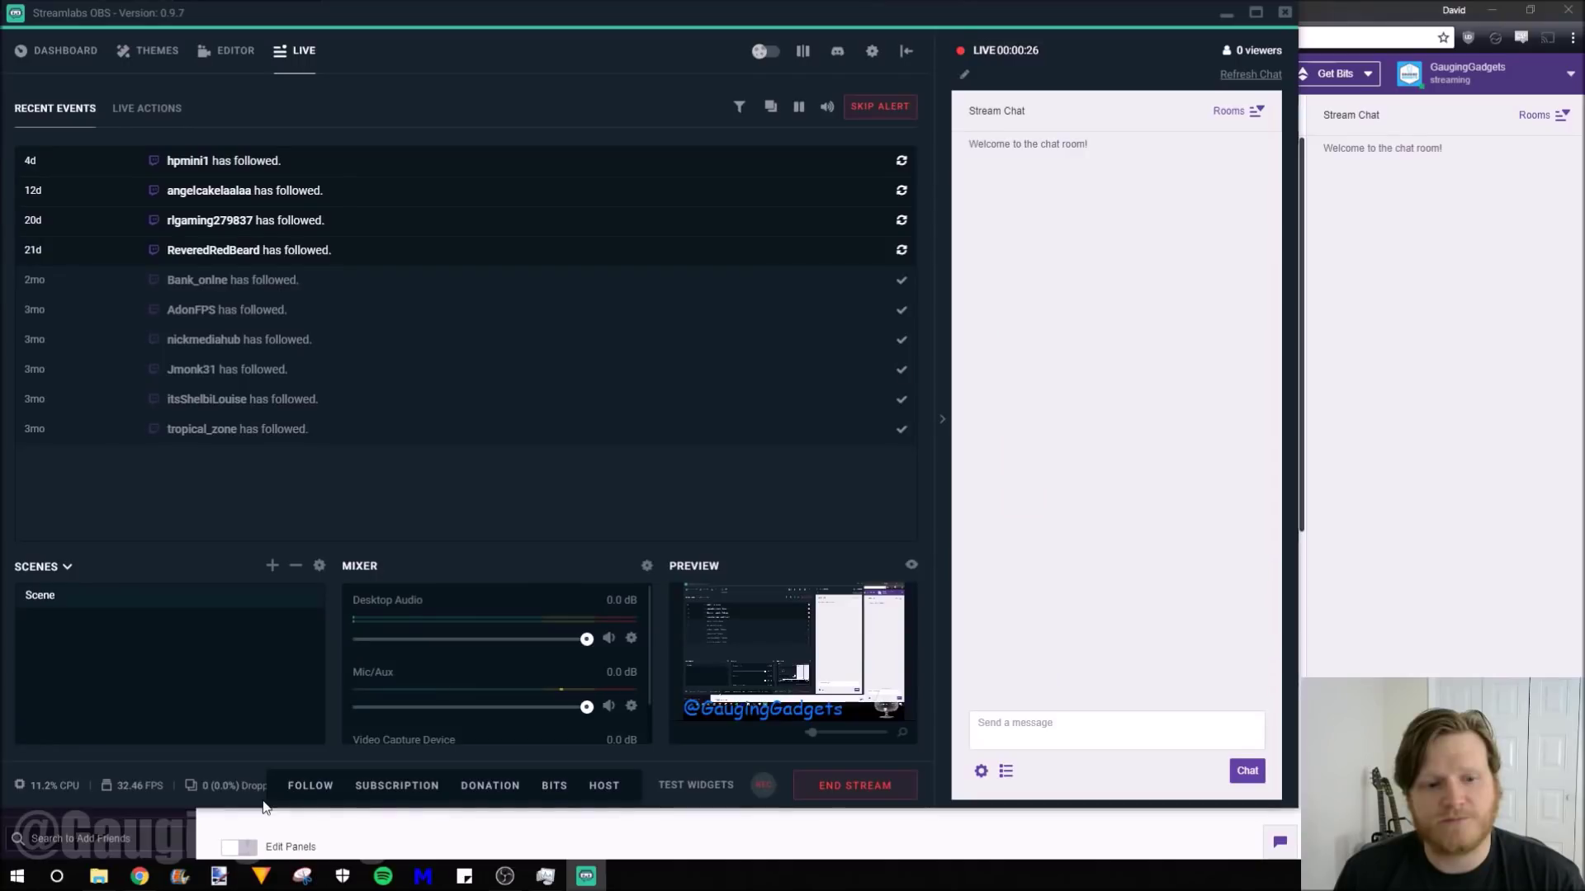
pyautogui.click(1380, 548)
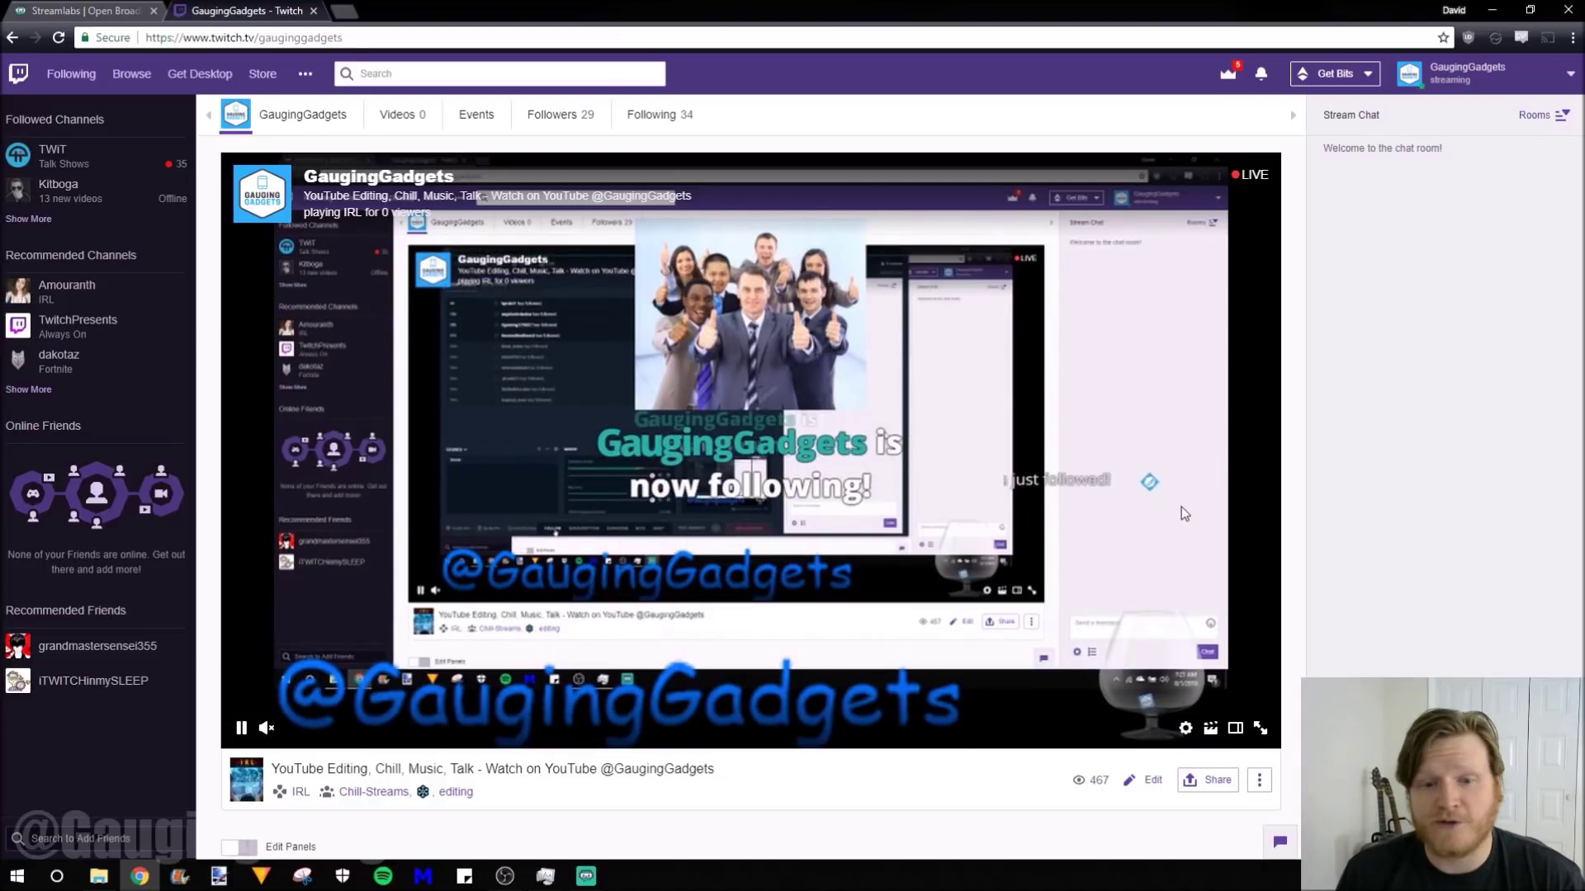
pyautogui.click(588, 877)
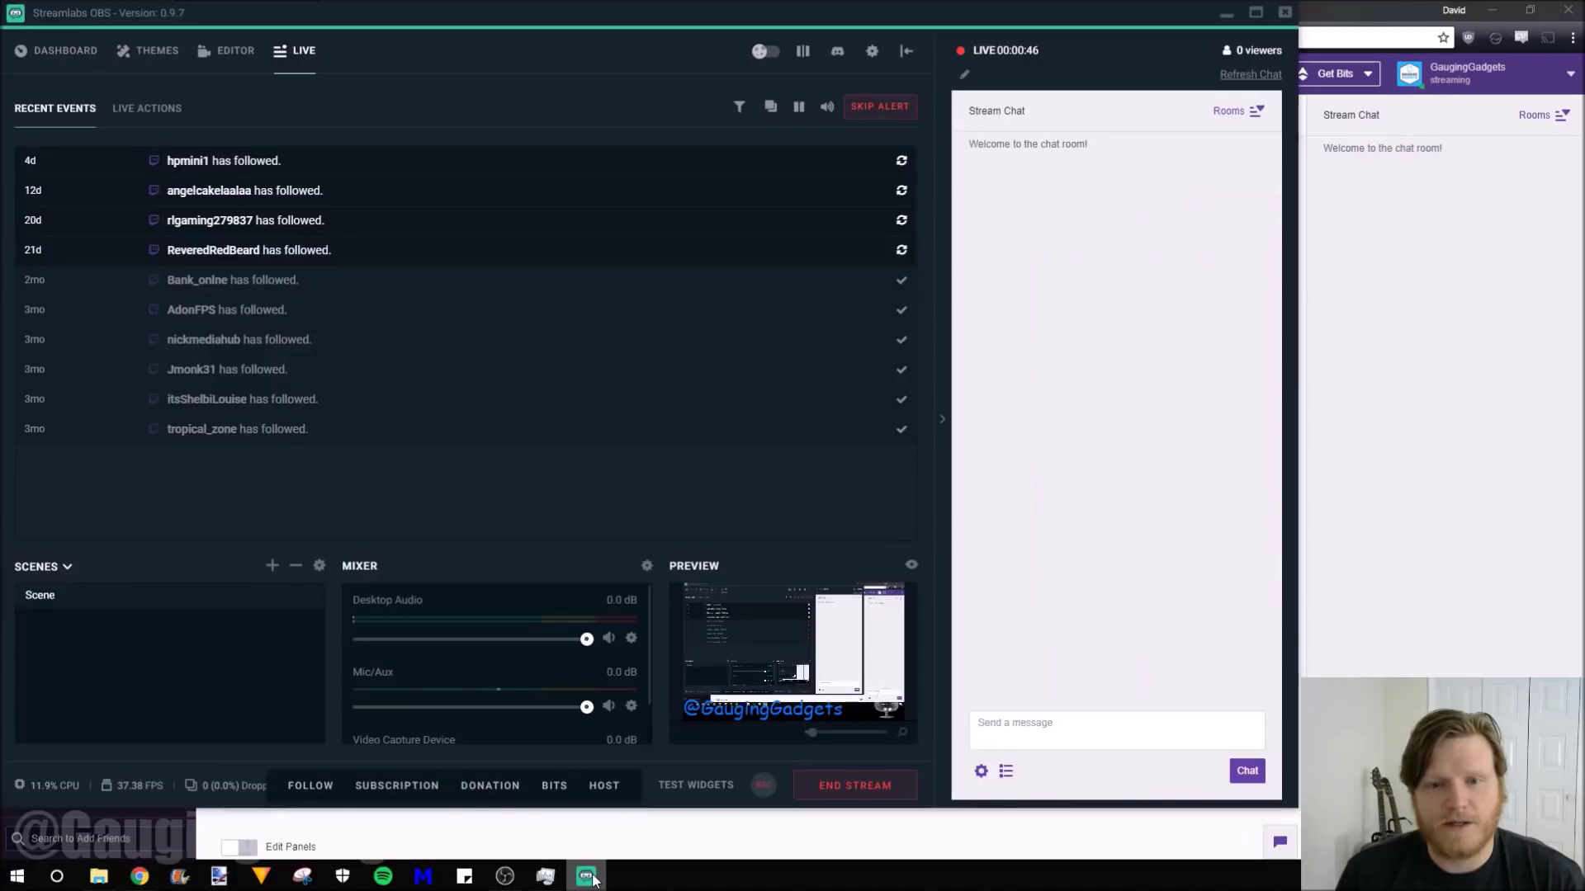